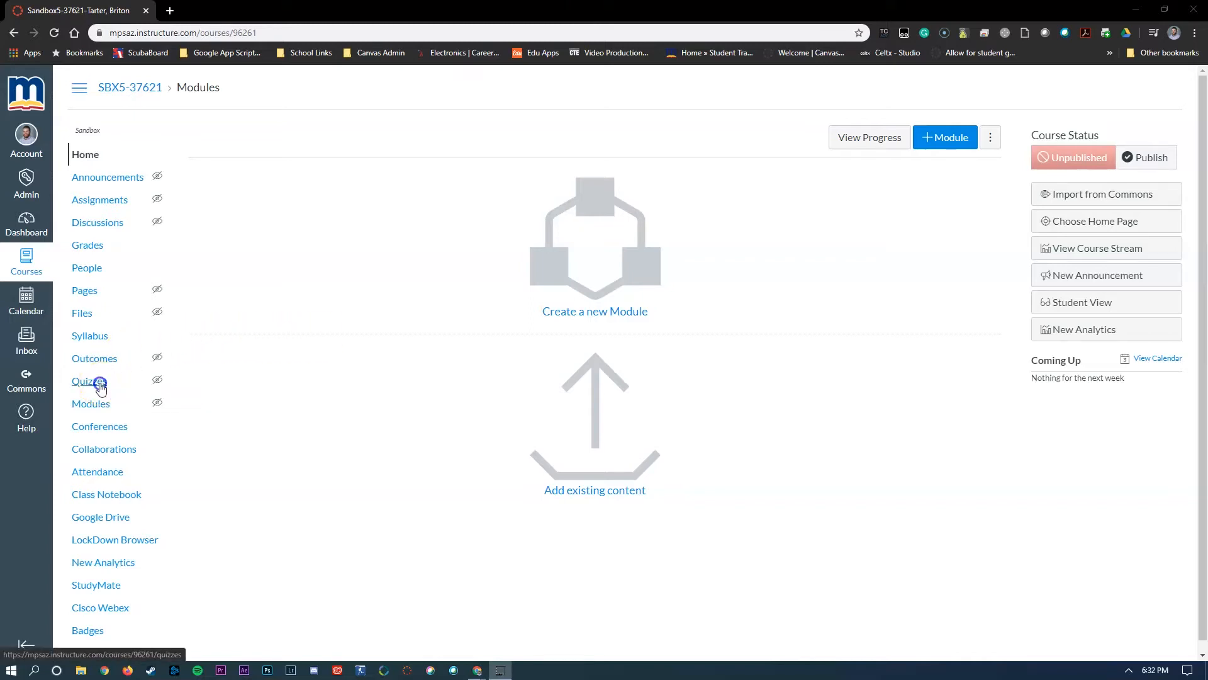
# - Create a new quiz in the course's Quizzes area using the Classic Quizzes engine
pyautogui.click(101, 387)
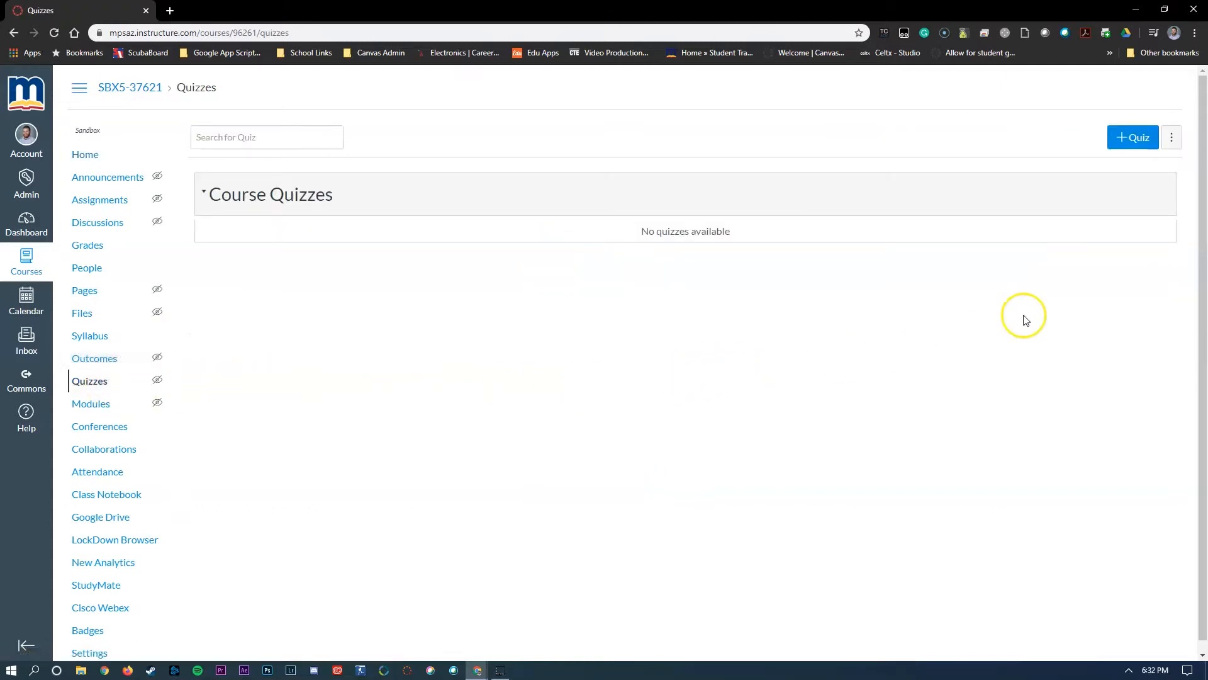
pyautogui.click(1140, 142)
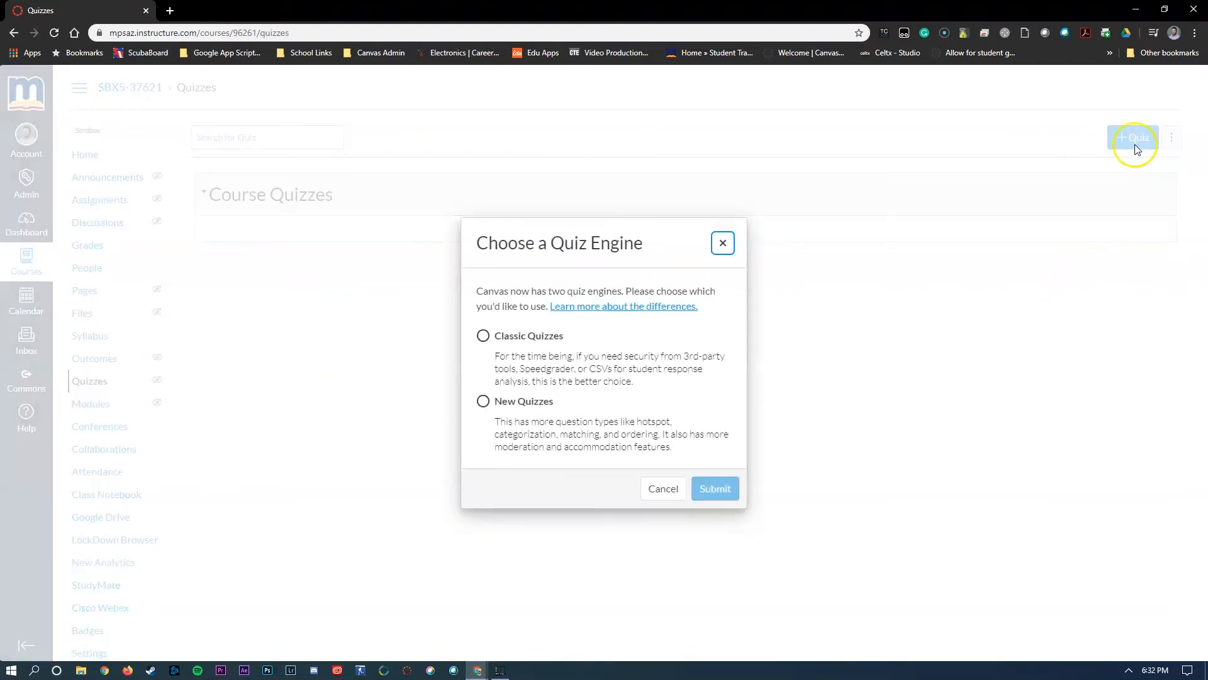
pyautogui.click(483, 338)
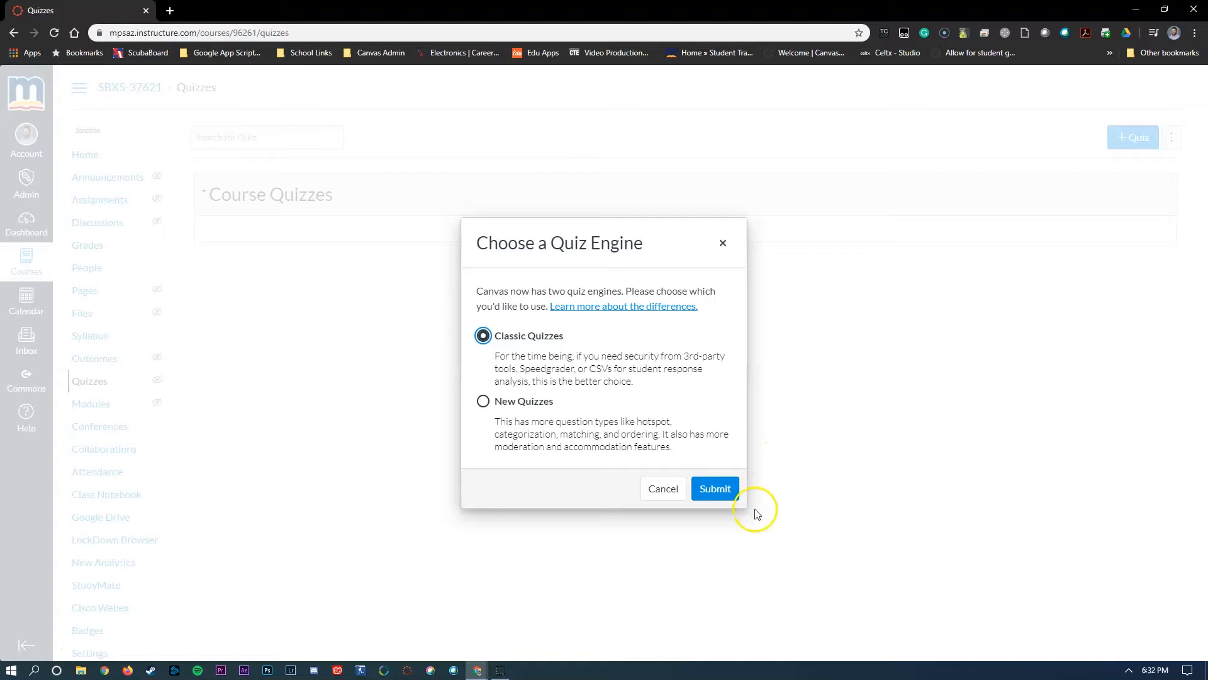
pyautogui.click(720, 499)
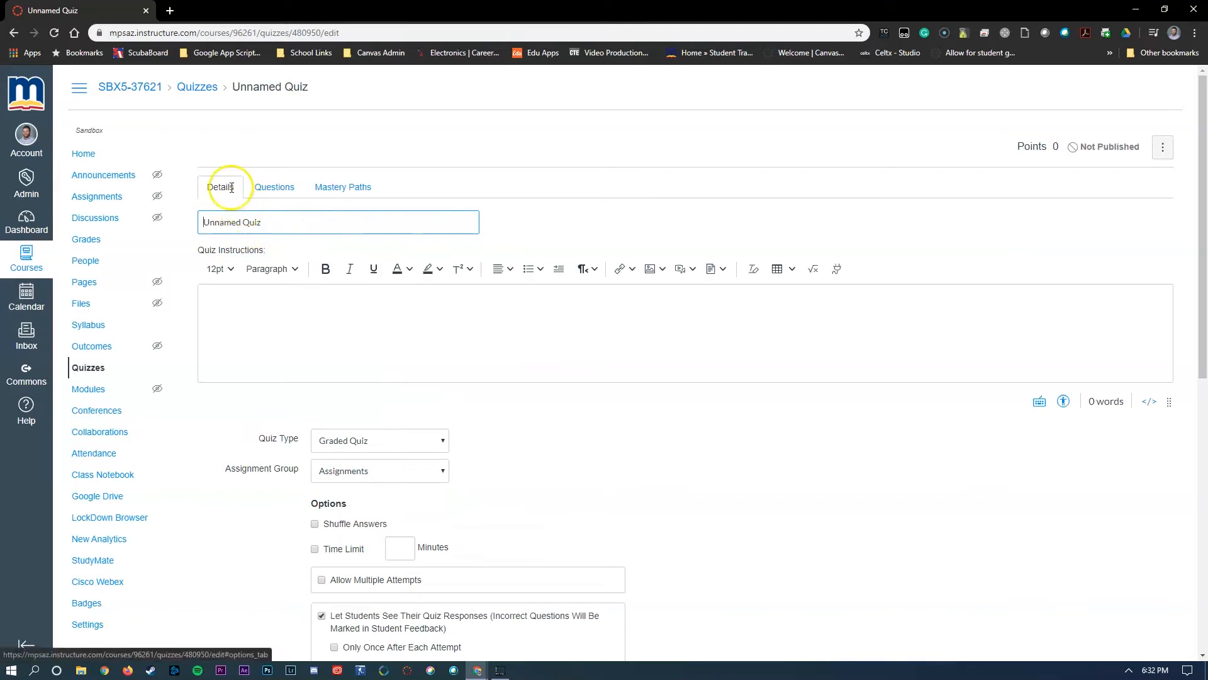
# - Title the unnamed quiz "Snacks"
pyautogui.moveTo(281, 225); pyautogui.dragTo(108, 224)
pyautogui.write('Snacks')
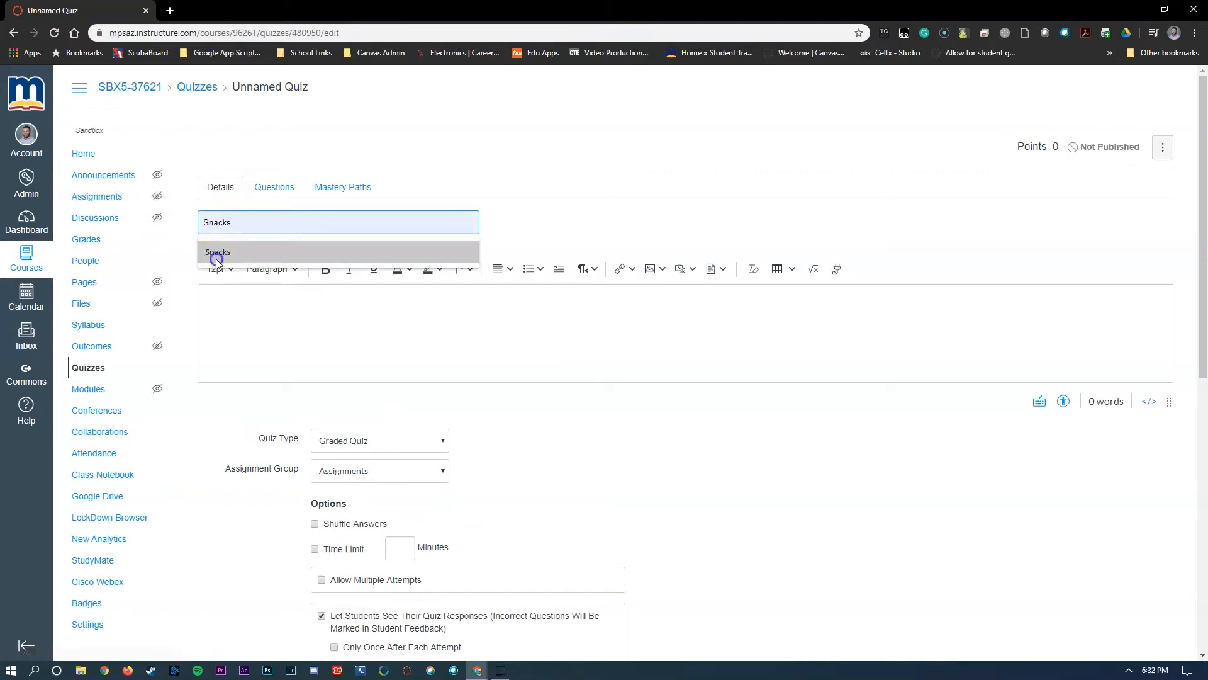
pyautogui.click(216, 257)
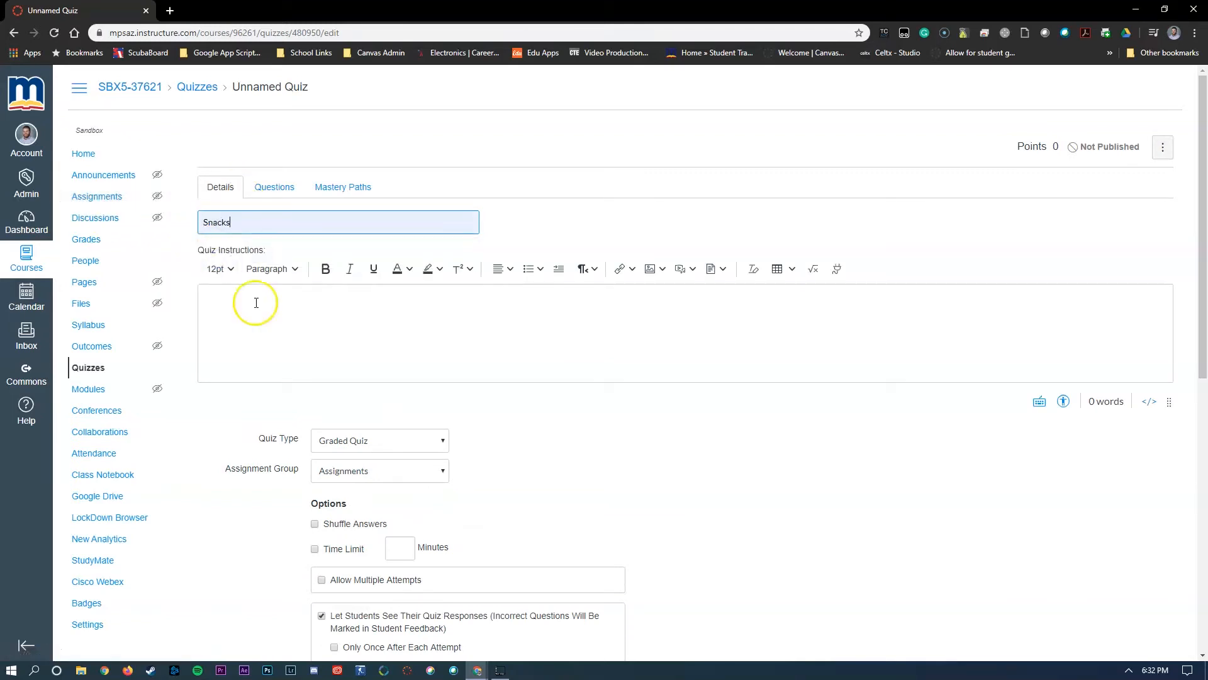
# - Examine the quiz's instructions area, type and assignment group choices, options, access code restriction and assignment dates
pyautogui.click(286, 351)
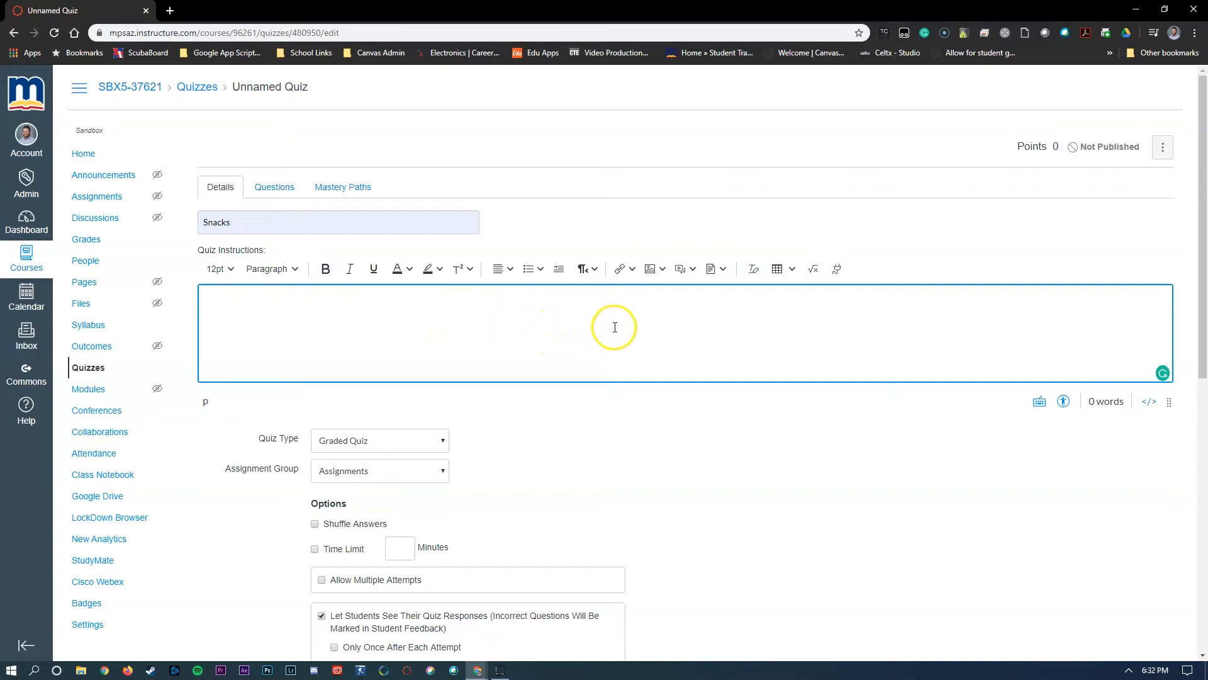
pyautogui.scroll(-3, 581, 399)
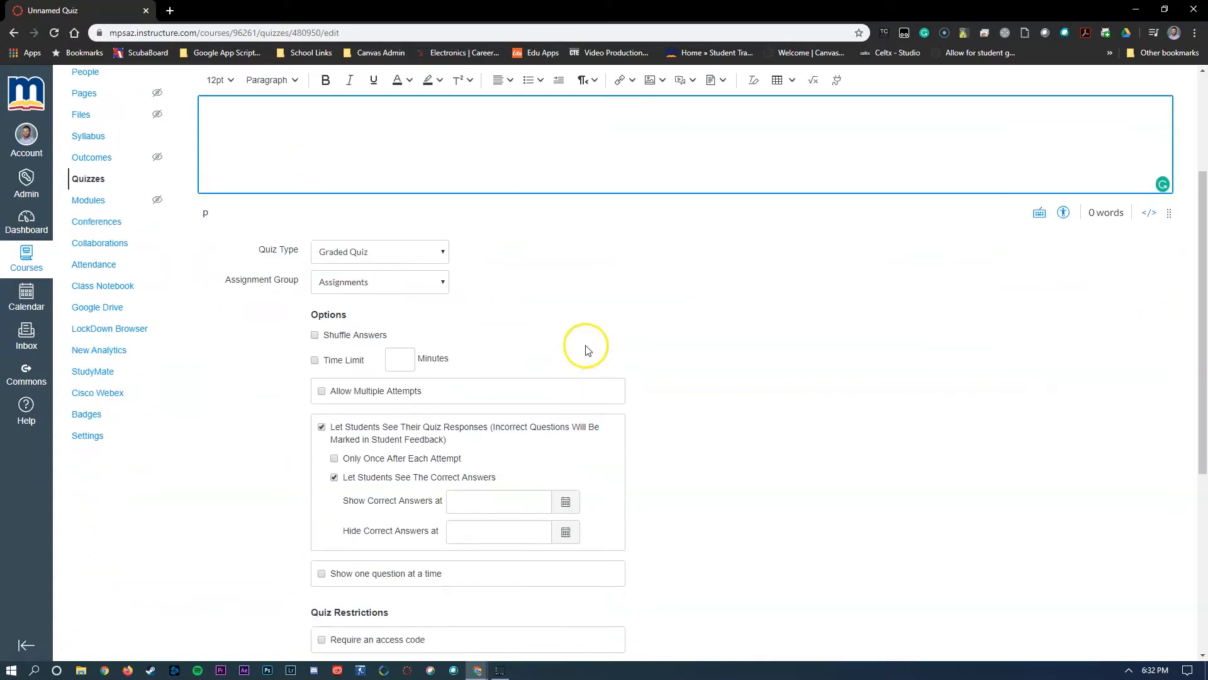
pyautogui.click(352, 250)
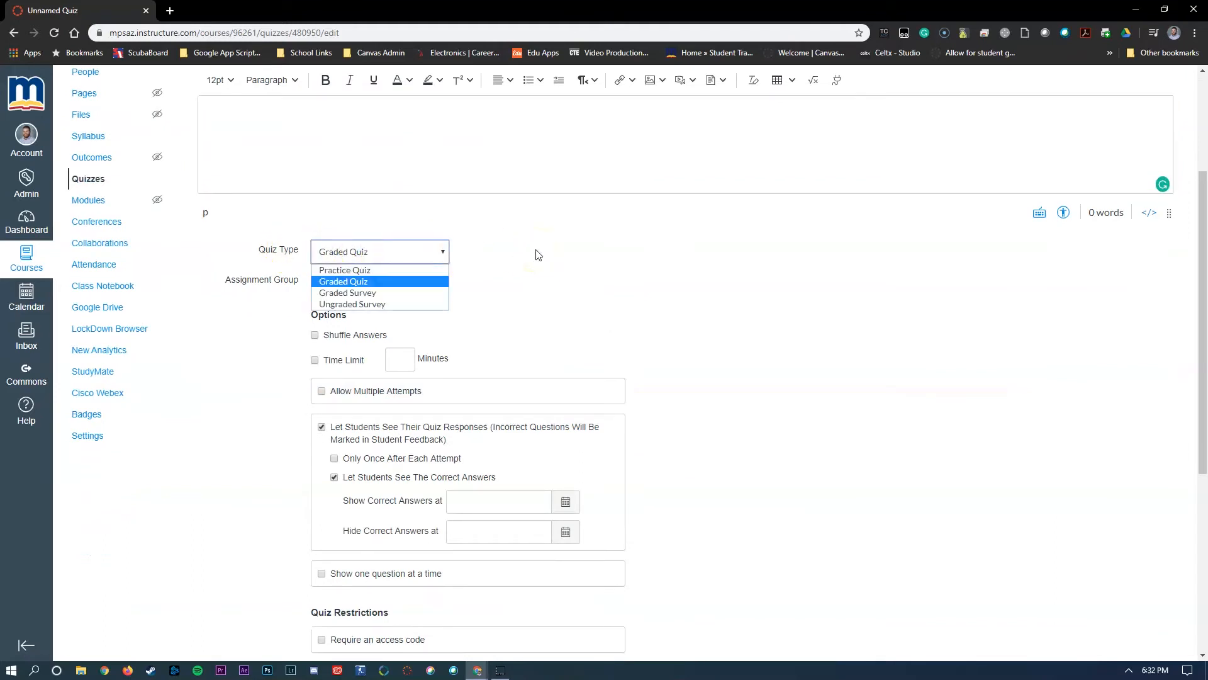
pyautogui.click(537, 252)
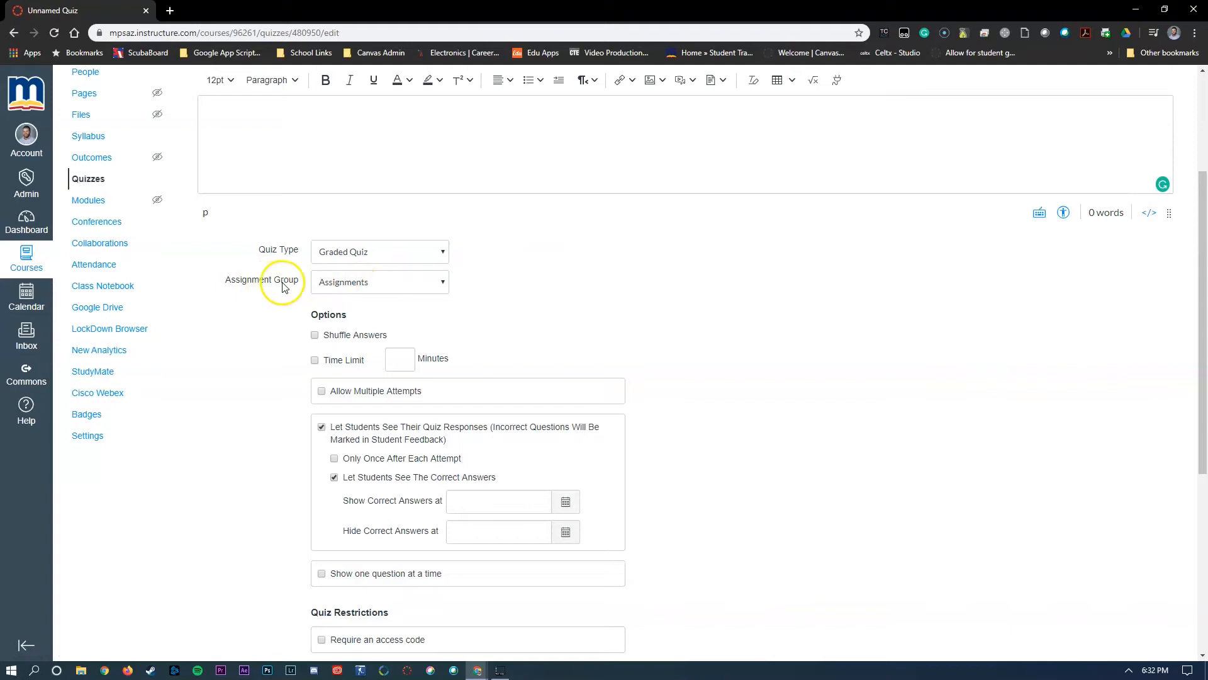
pyautogui.click(389, 285)
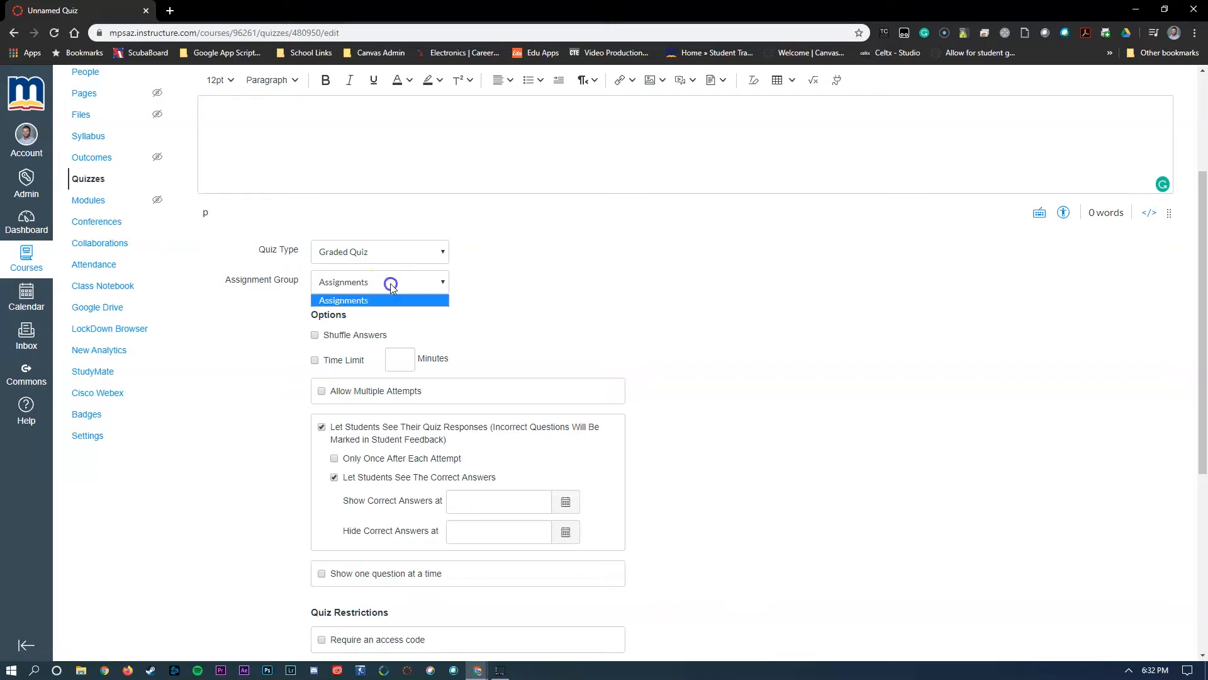
pyautogui.click(512, 305)
pyautogui.scroll(-2, 588, 302)
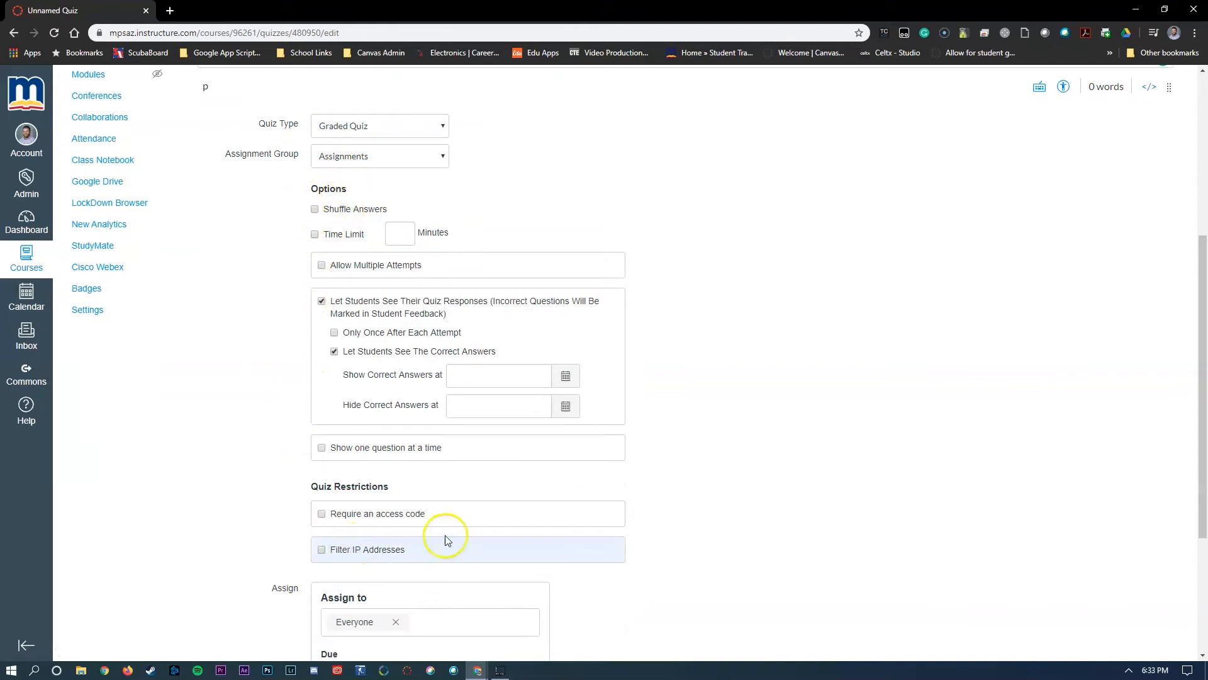
pyautogui.scroll(-1, 278, 256)
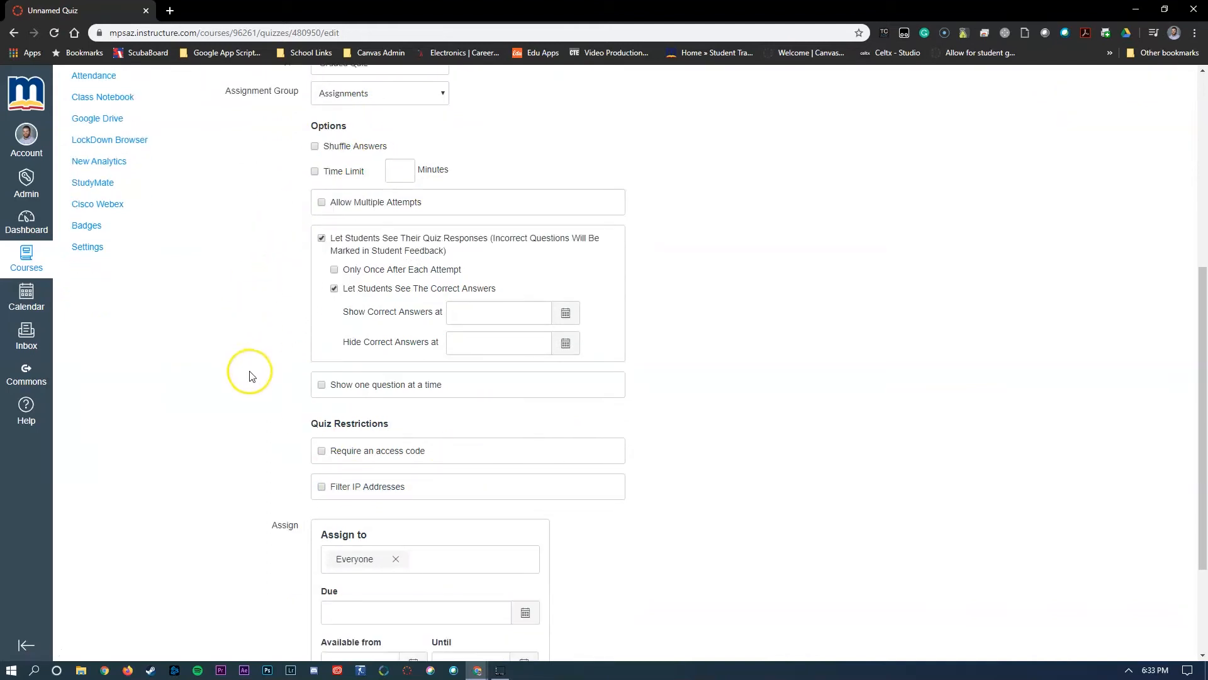
pyautogui.click(322, 451)
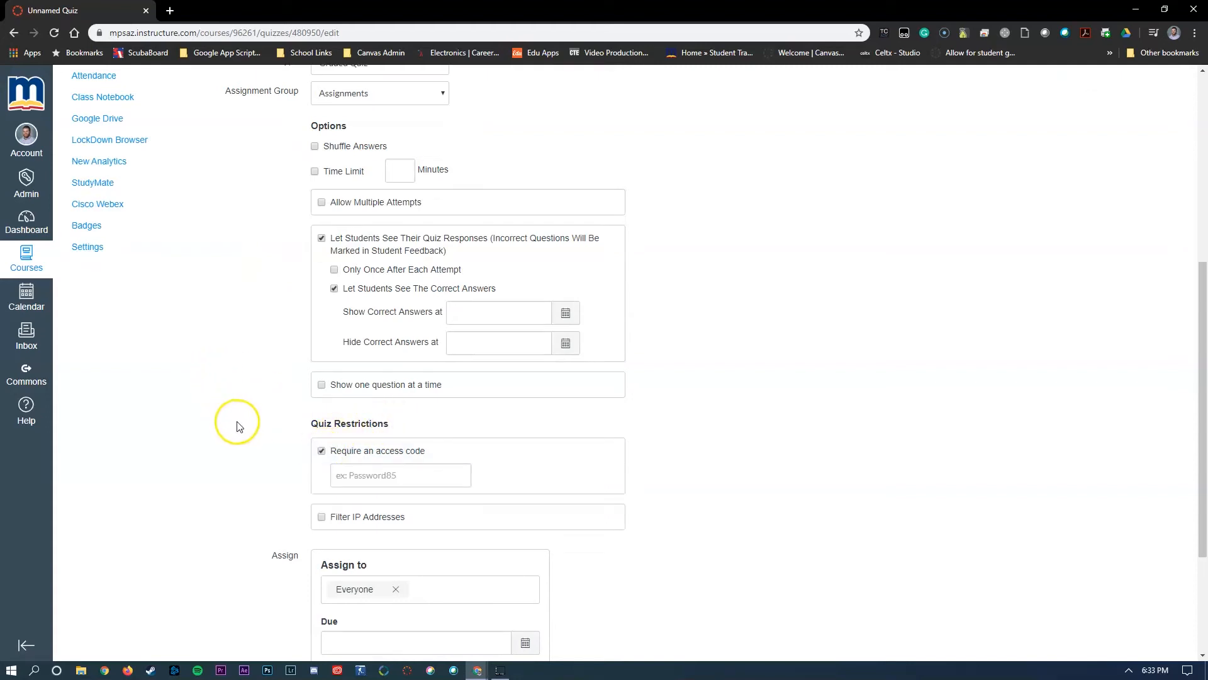
pyautogui.click(321, 451)
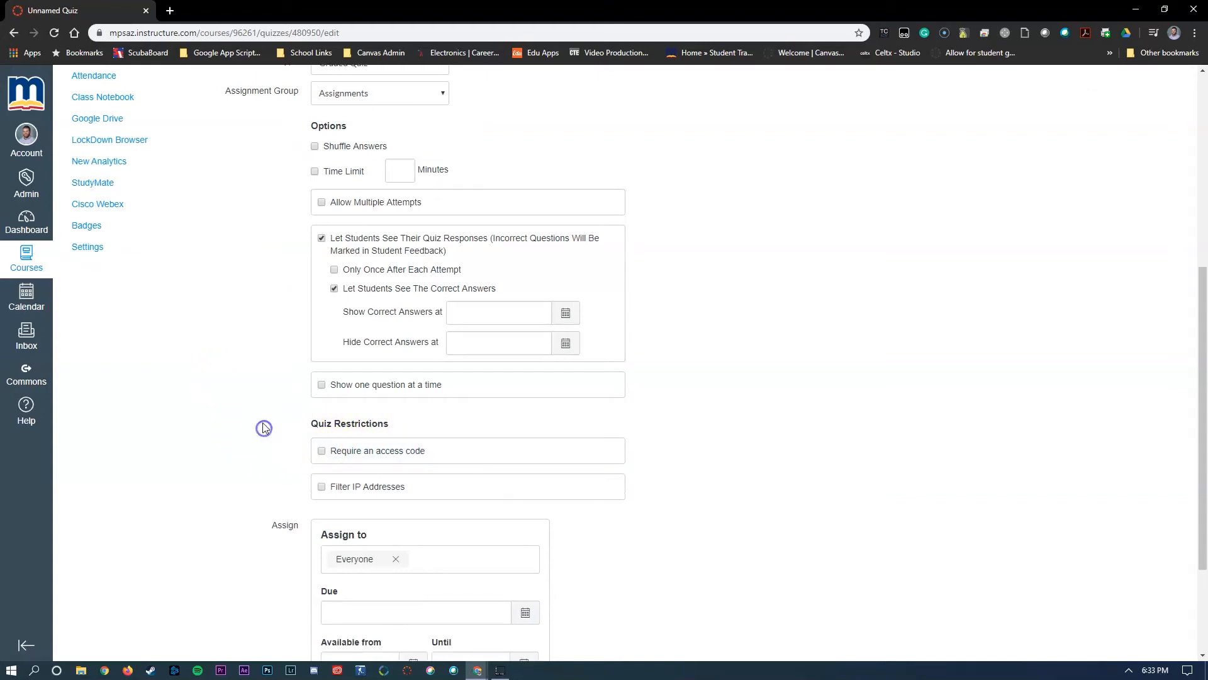
pyautogui.scroll(-3, 263, 428)
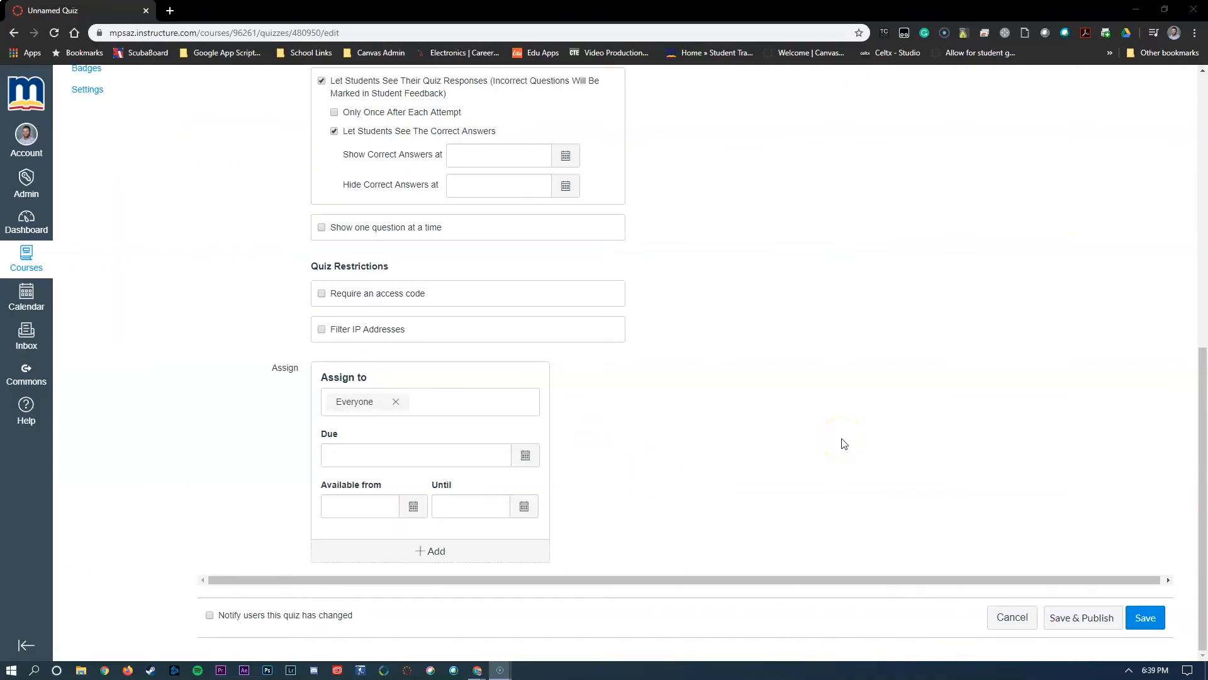
# - Add a Multiple Choice question to the quiz with the text "What kinda of snacks are best?"
pyautogui.moveTo(1204, 423); pyautogui.dragTo(1174, 137)
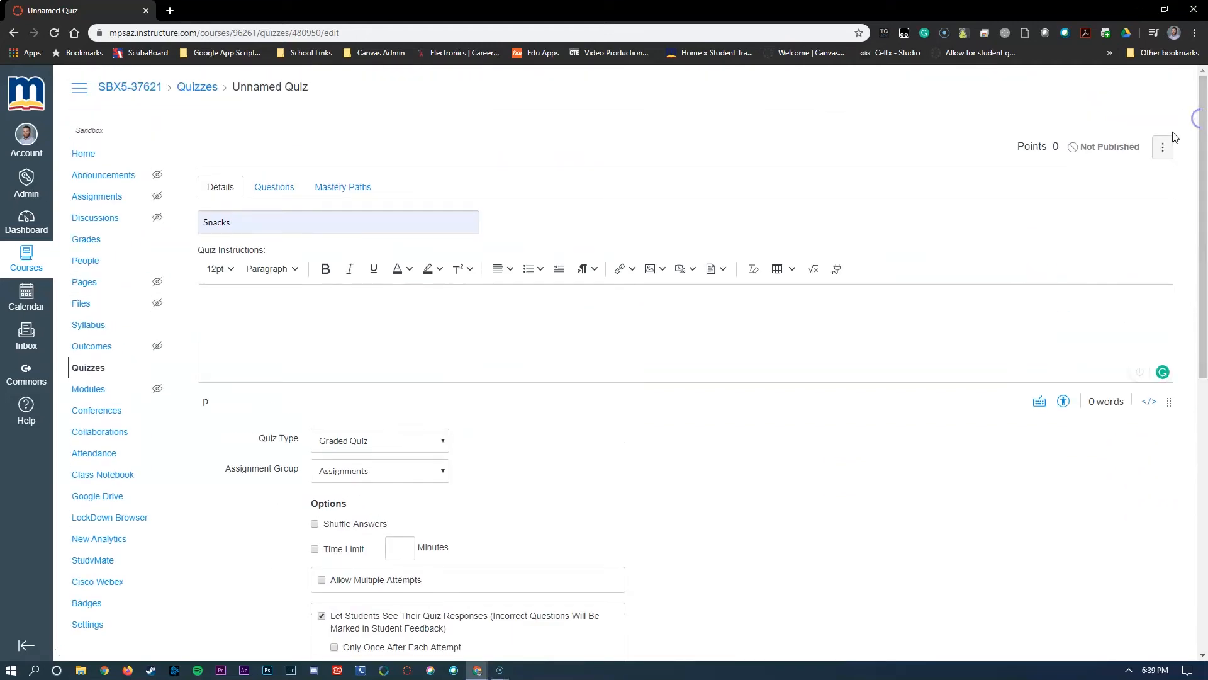
pyautogui.click(269, 187)
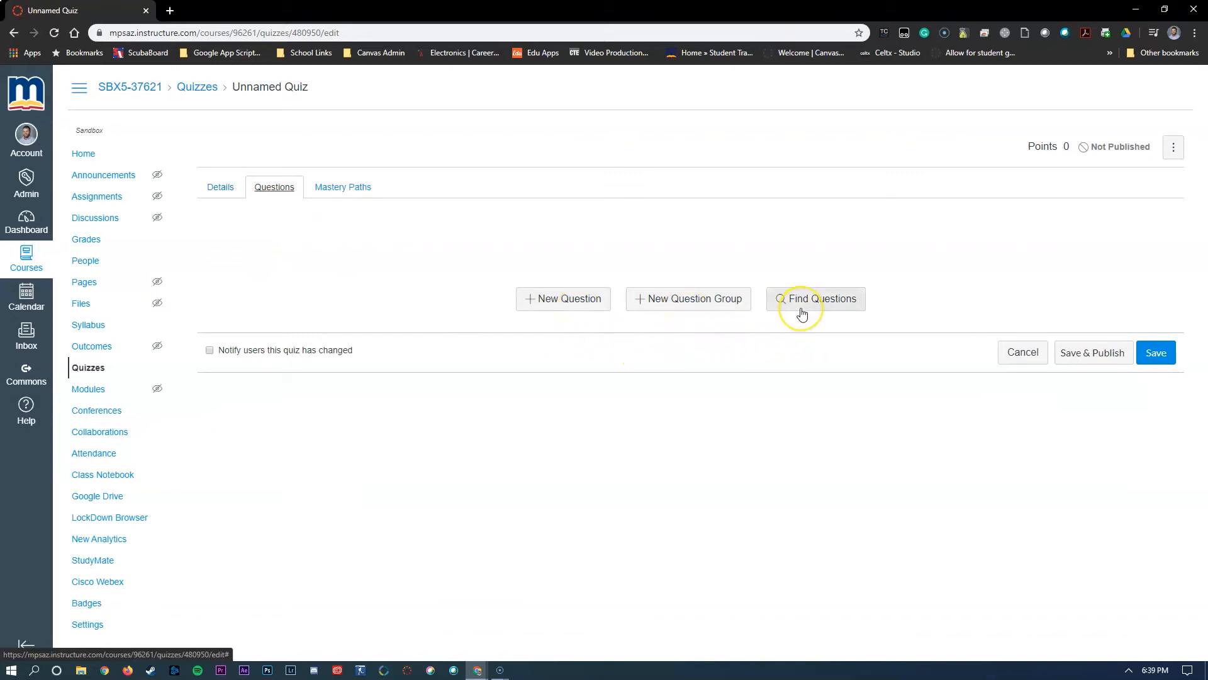
pyautogui.click(542, 300)
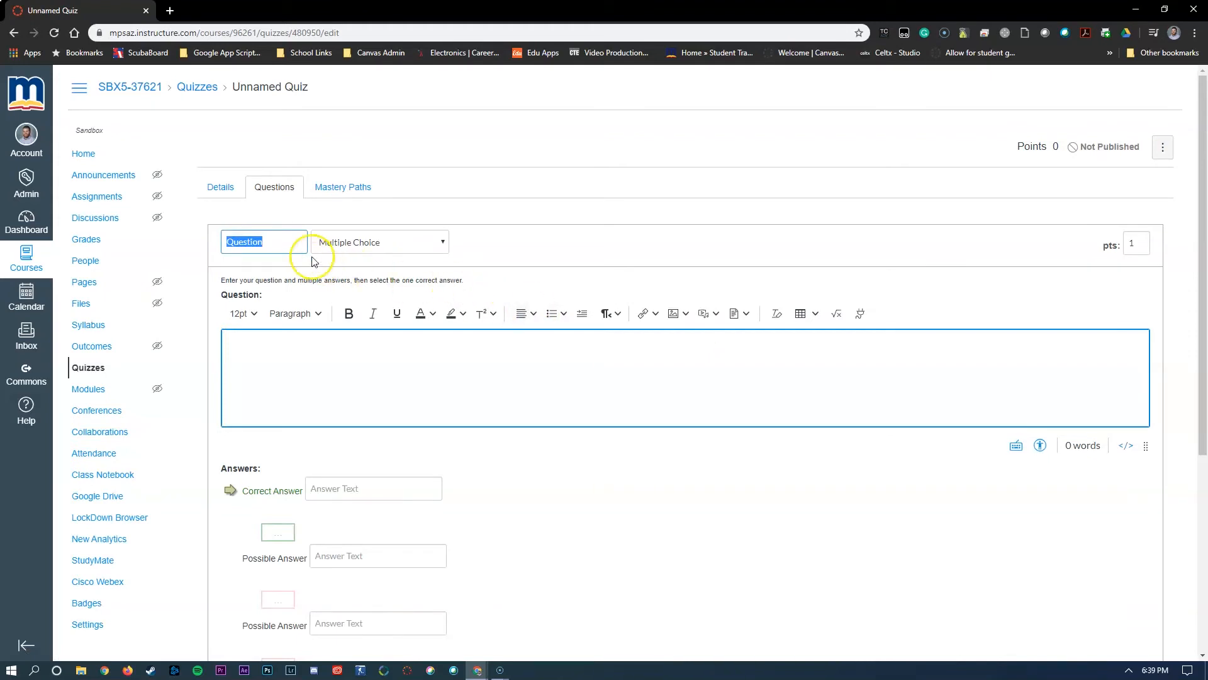
pyautogui.click(289, 243)
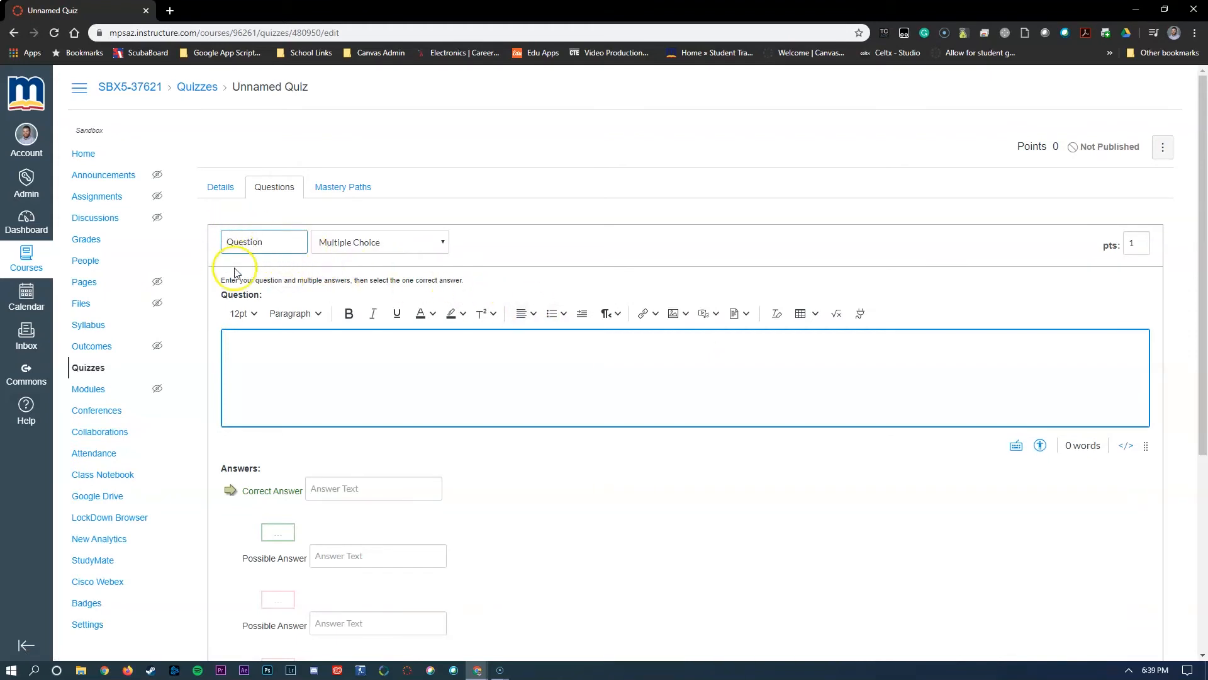
pyautogui.click(436, 250)
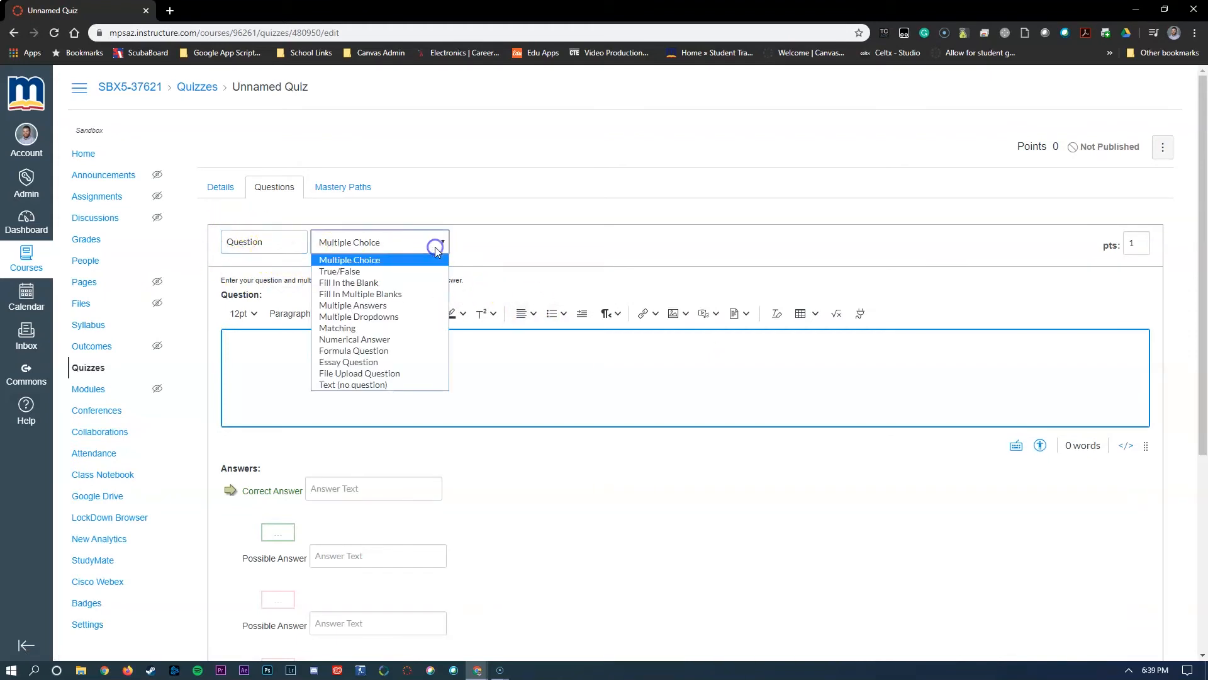
pyautogui.click(484, 249)
pyautogui.click(340, 351)
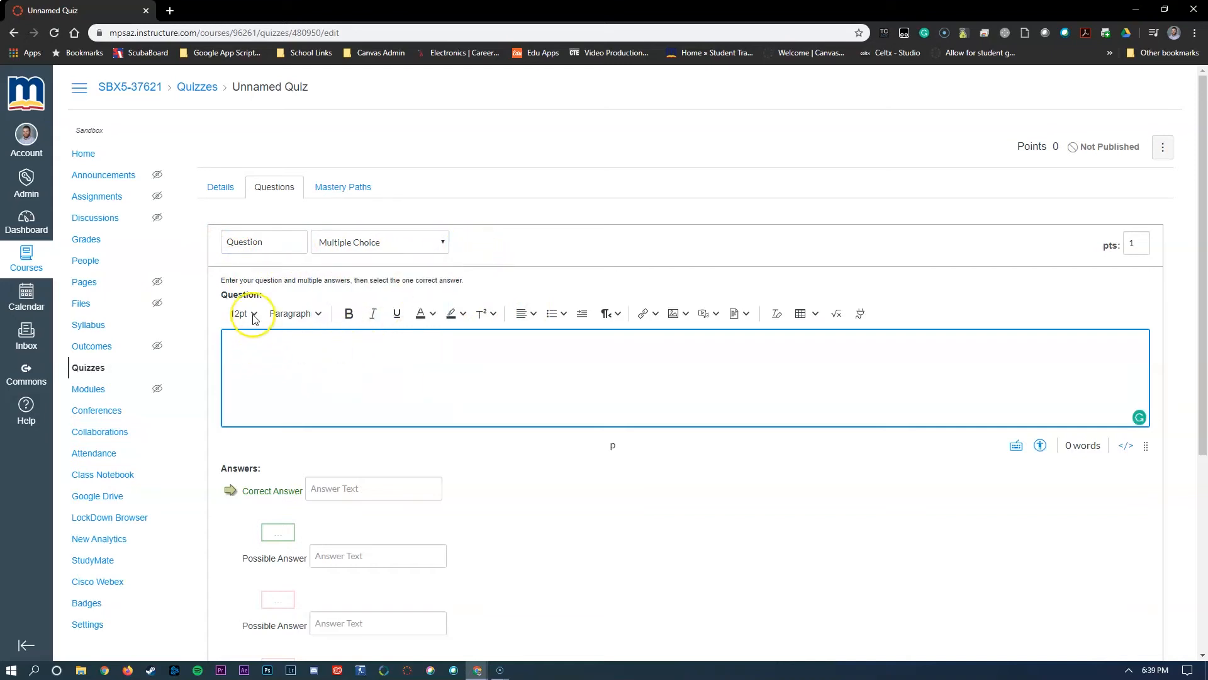
pyautogui.write('What kinda of snacks')
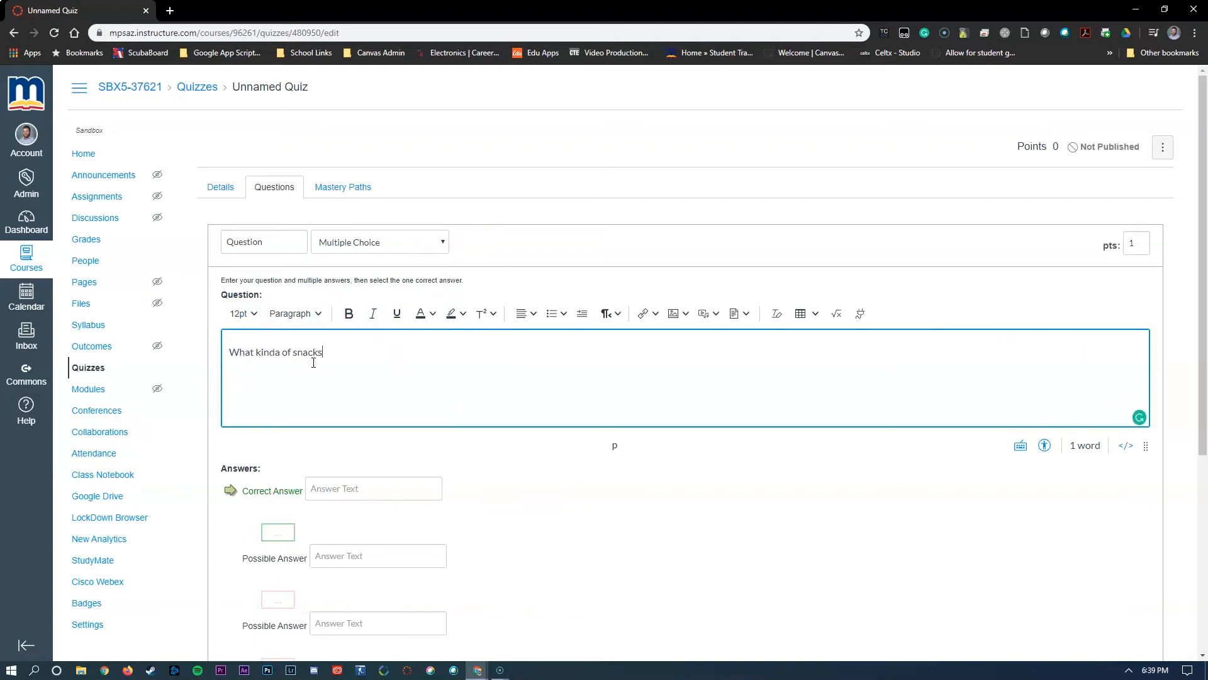
pyautogui.write(' are best?')
# - Enter the answers Cake, Soda, Candy and Salad, and correct the question text to "What kinda snacks are best?"
pyautogui.scroll(-2, 313, 358)
pyautogui.click(367, 362)
pyautogui.write('Cake')
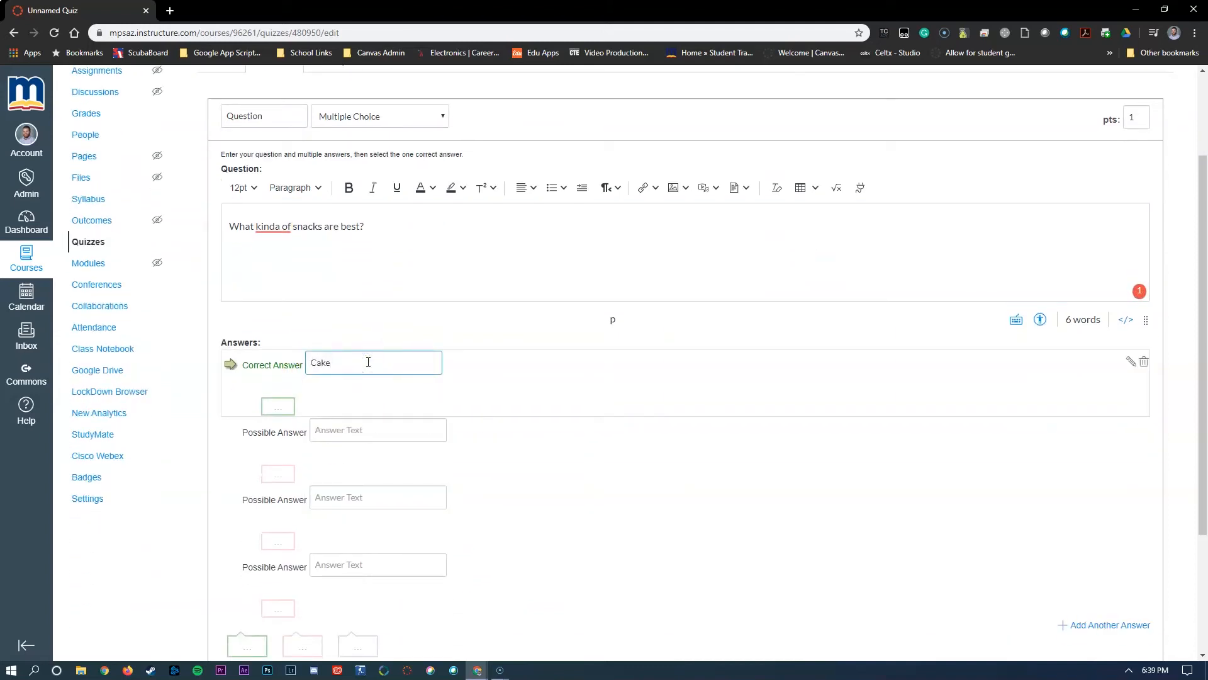
pyautogui.click(351, 428)
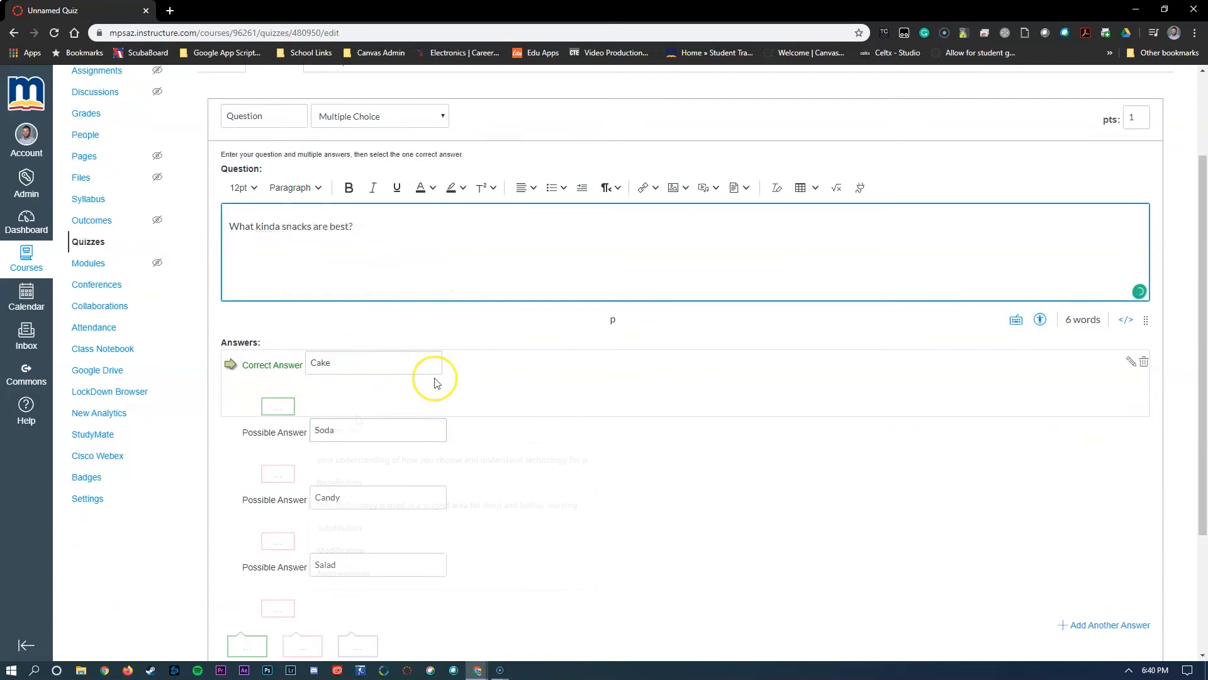
pyautogui.scroll(-1, 434, 382)
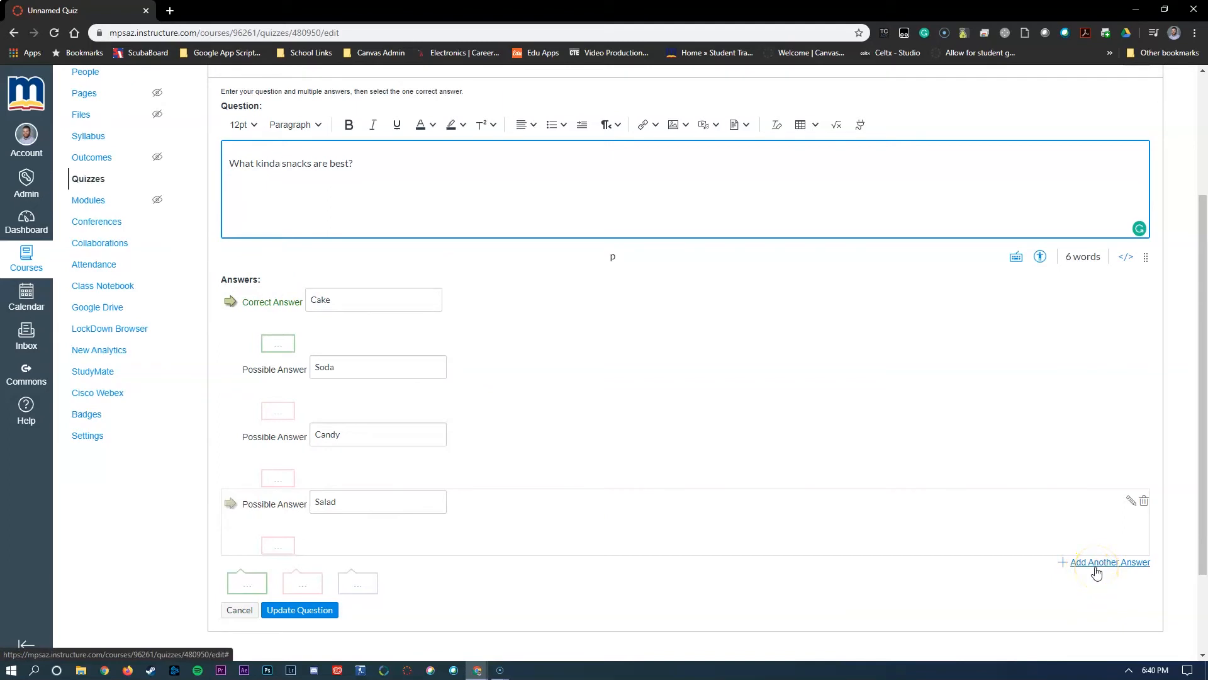
pyautogui.click(357, 369)
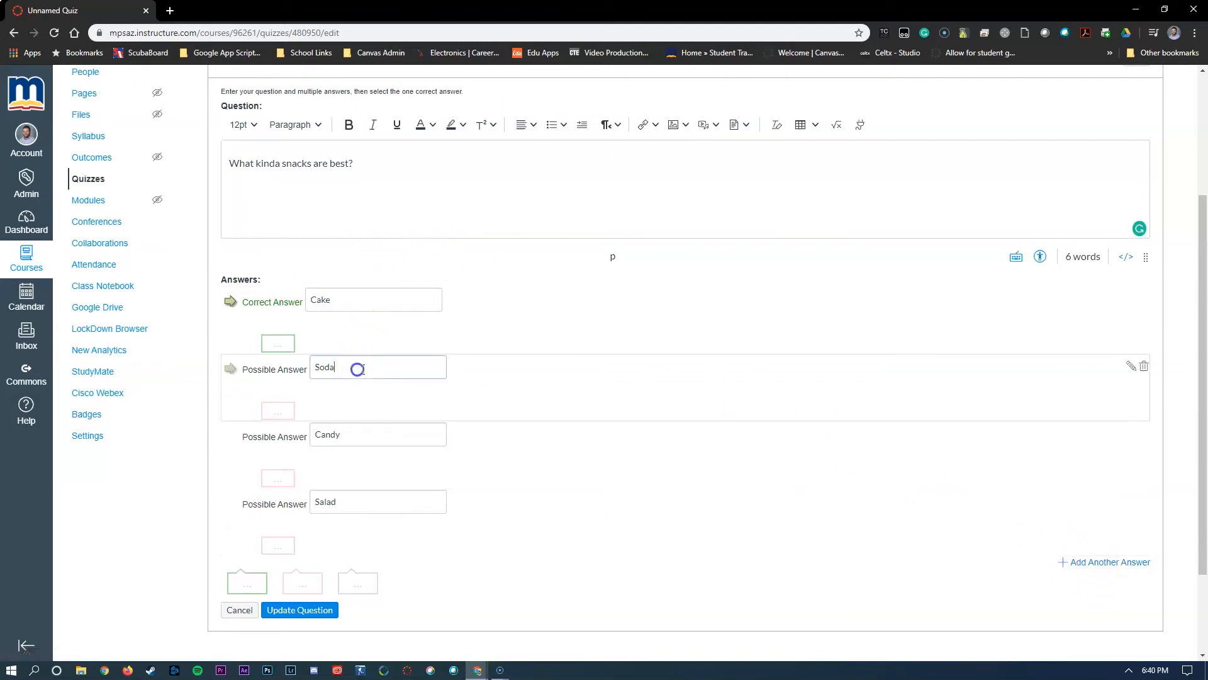
pyautogui.click(423, 436)
pyautogui.click(419, 505)
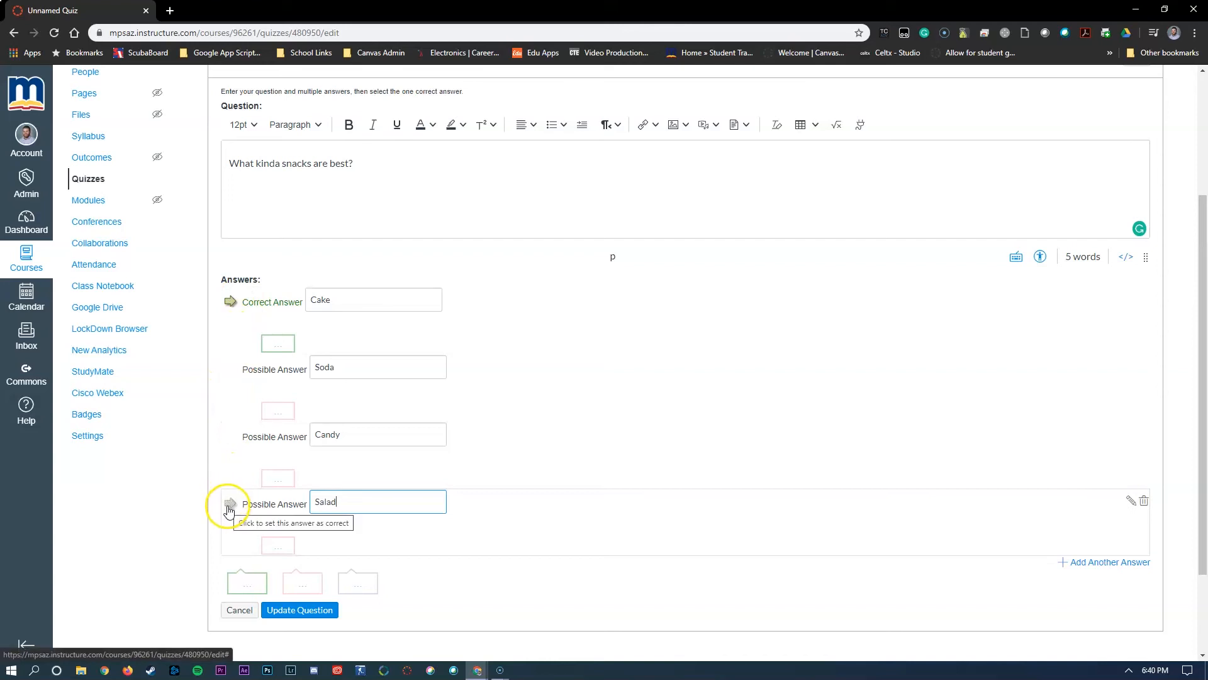
# - Mark Salad as the correct answer with the comment "That's Correct!" and save the question
pyautogui.click(231, 507)
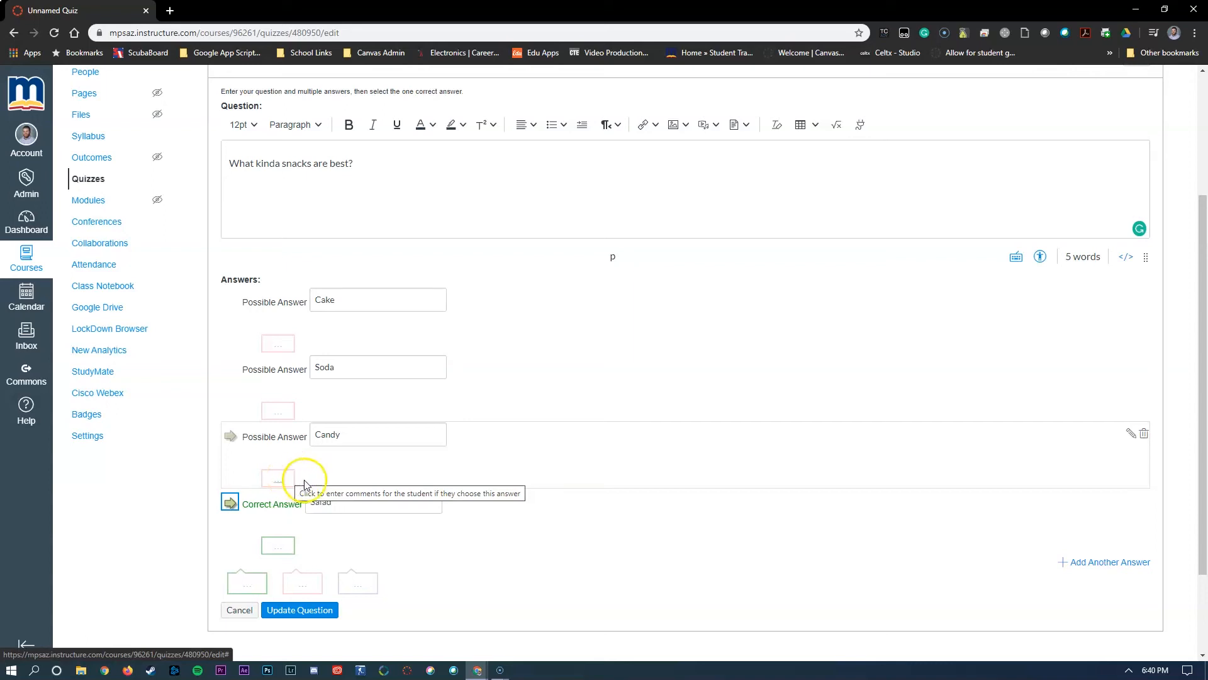
pyautogui.click(284, 550)
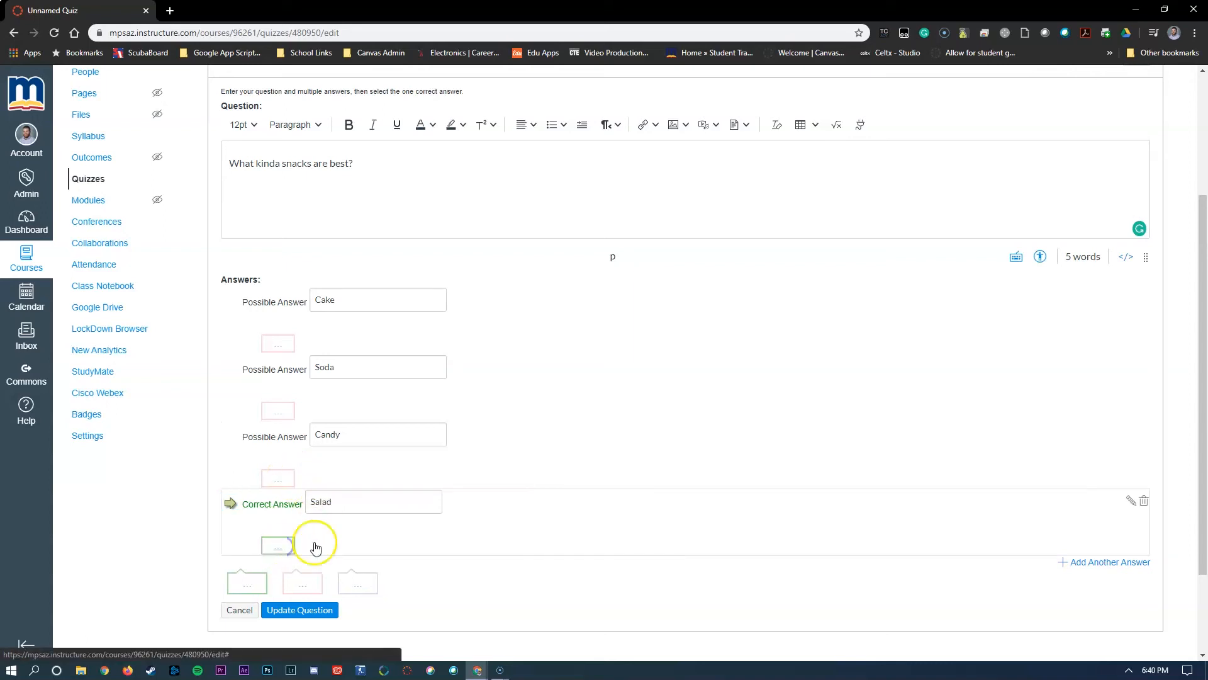
pyautogui.scroll(-2, 610, 270)
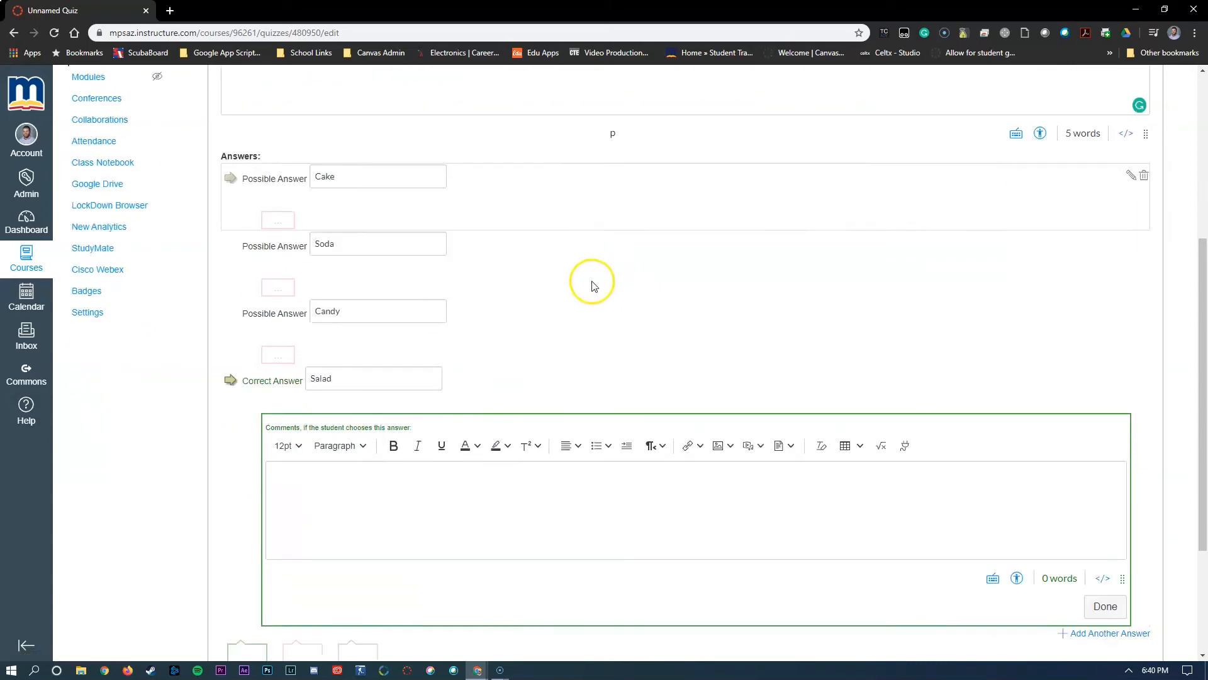
pyautogui.click(372, 504)
pyautogui.write('Thast')
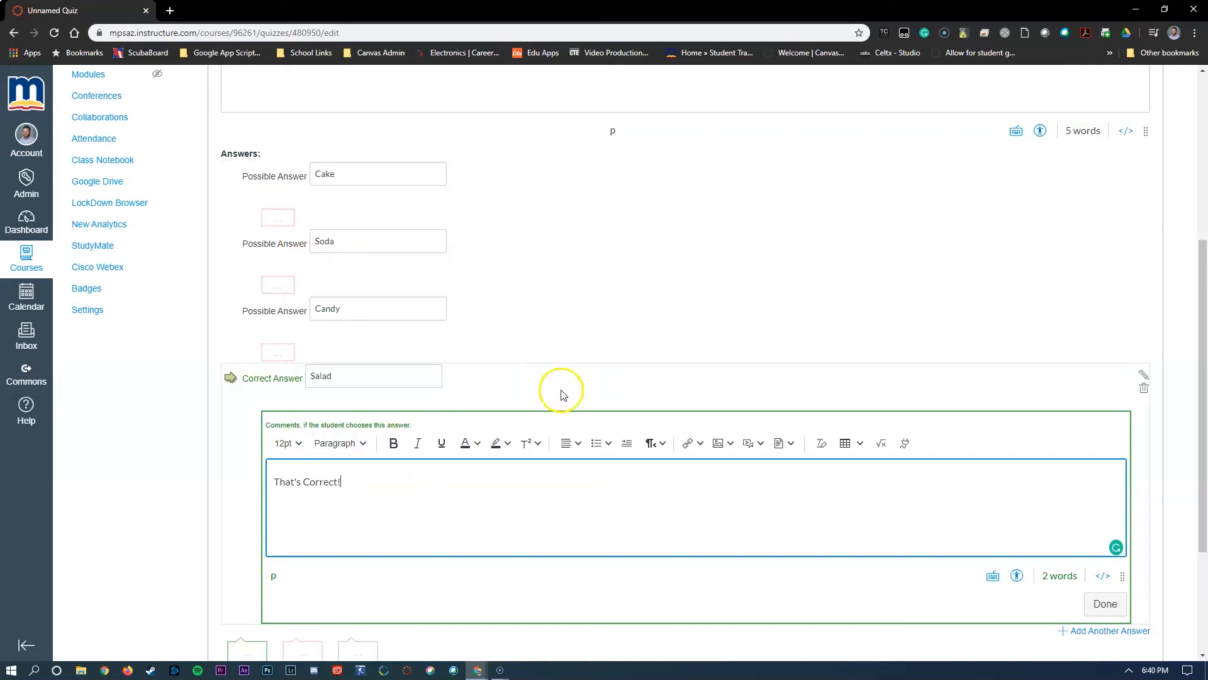
pyautogui.click(1105, 603)
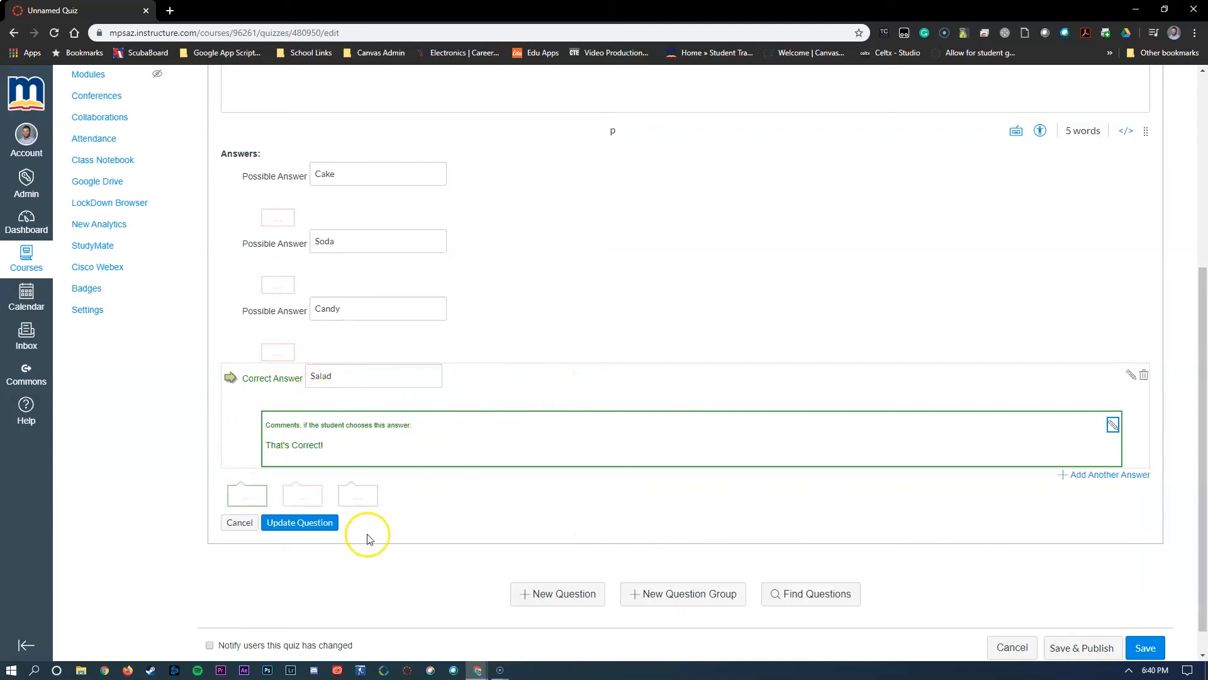
pyautogui.click(308, 533)
pyautogui.click(316, 532)
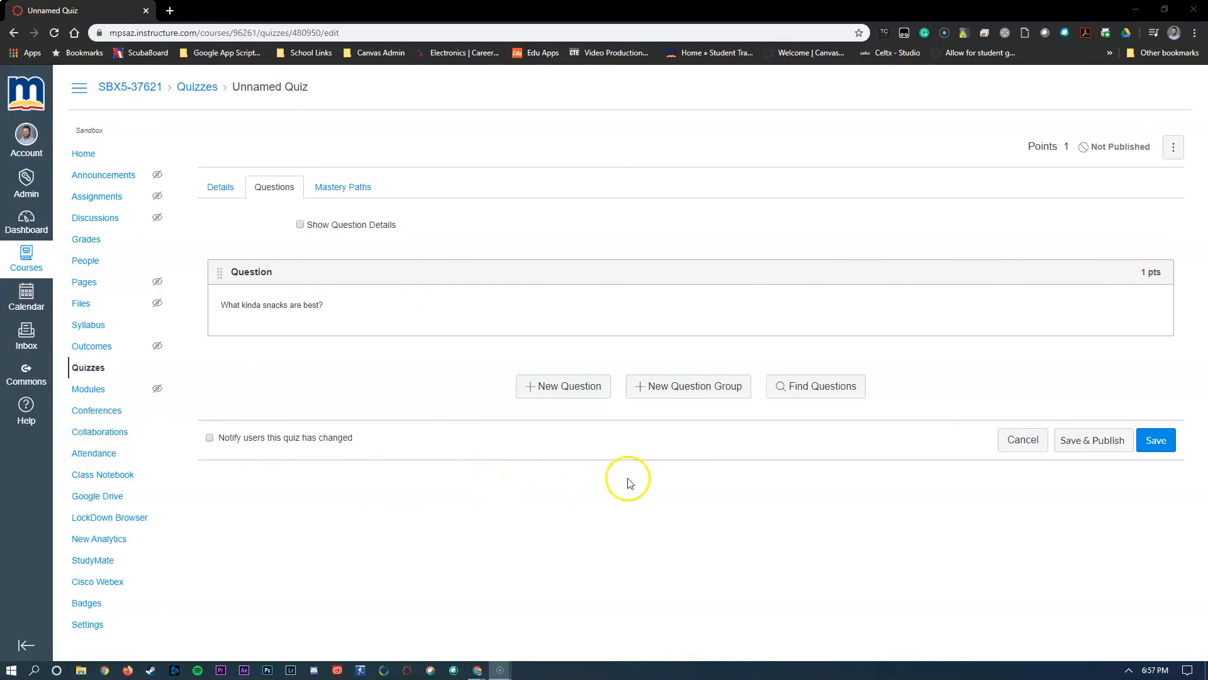
# - Create a question group picking 1 question at 1 pt per question, and move the "What kinda snacks are best?" question into it
pyautogui.click(669, 395)
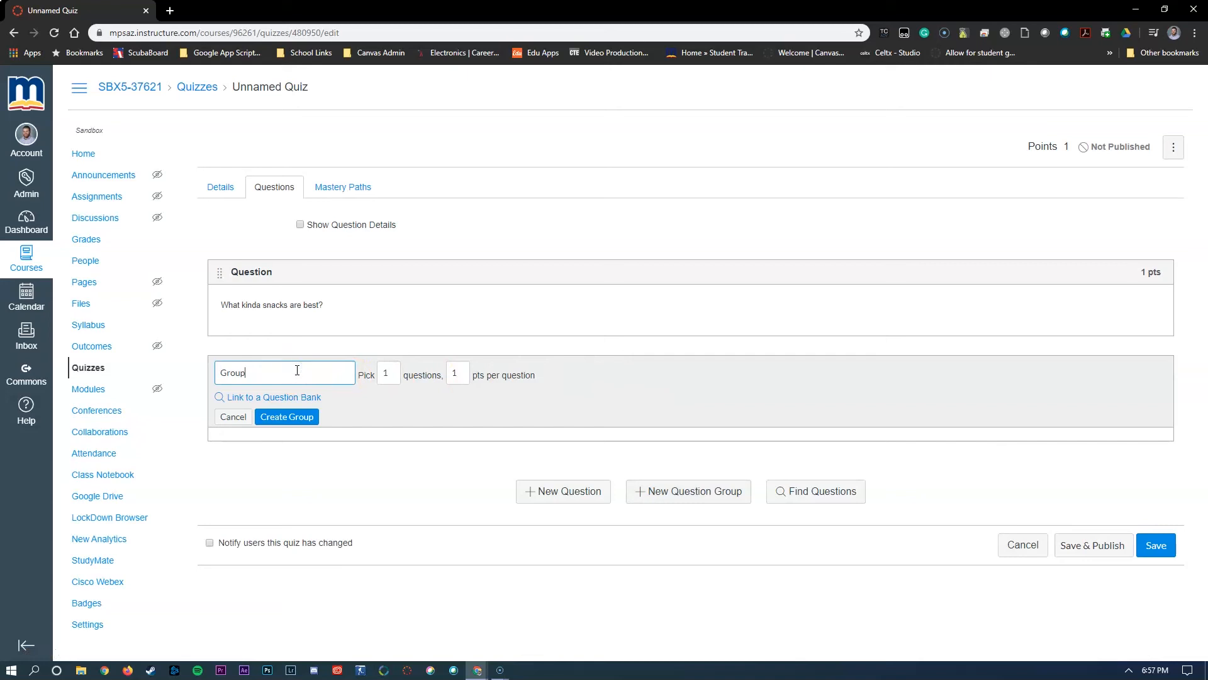
pyautogui.click(390, 375)
pyautogui.click(462, 373)
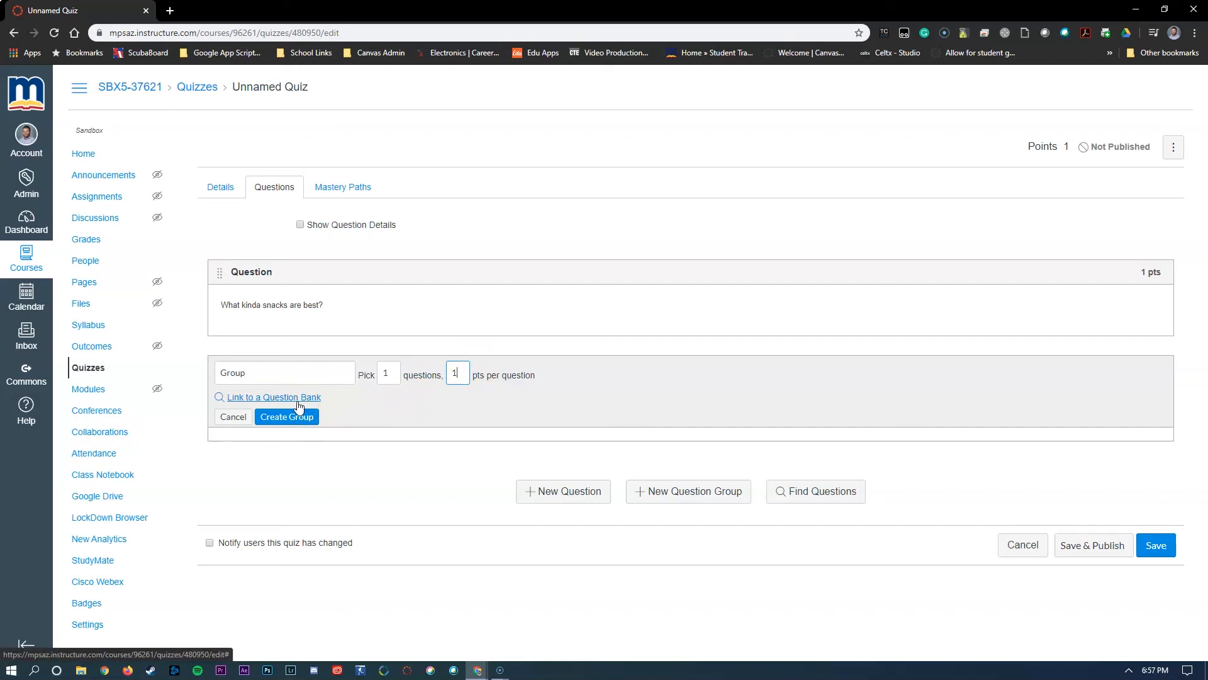
pyautogui.click(291, 423)
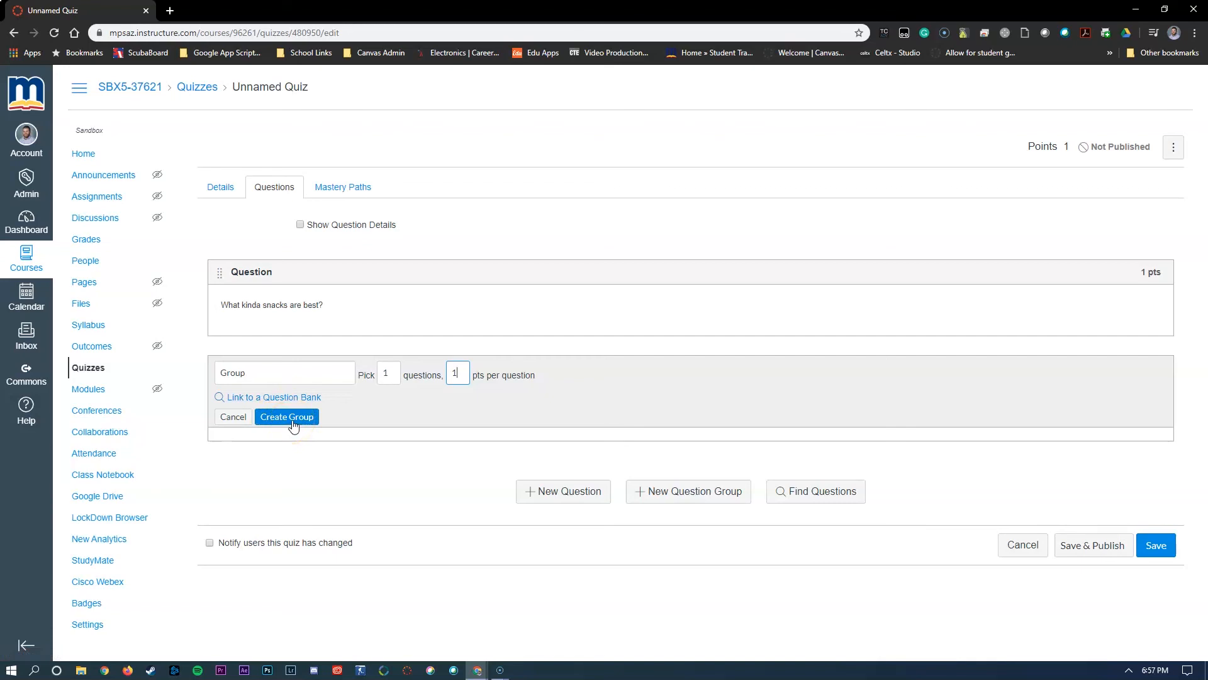
pyautogui.click(297, 429)
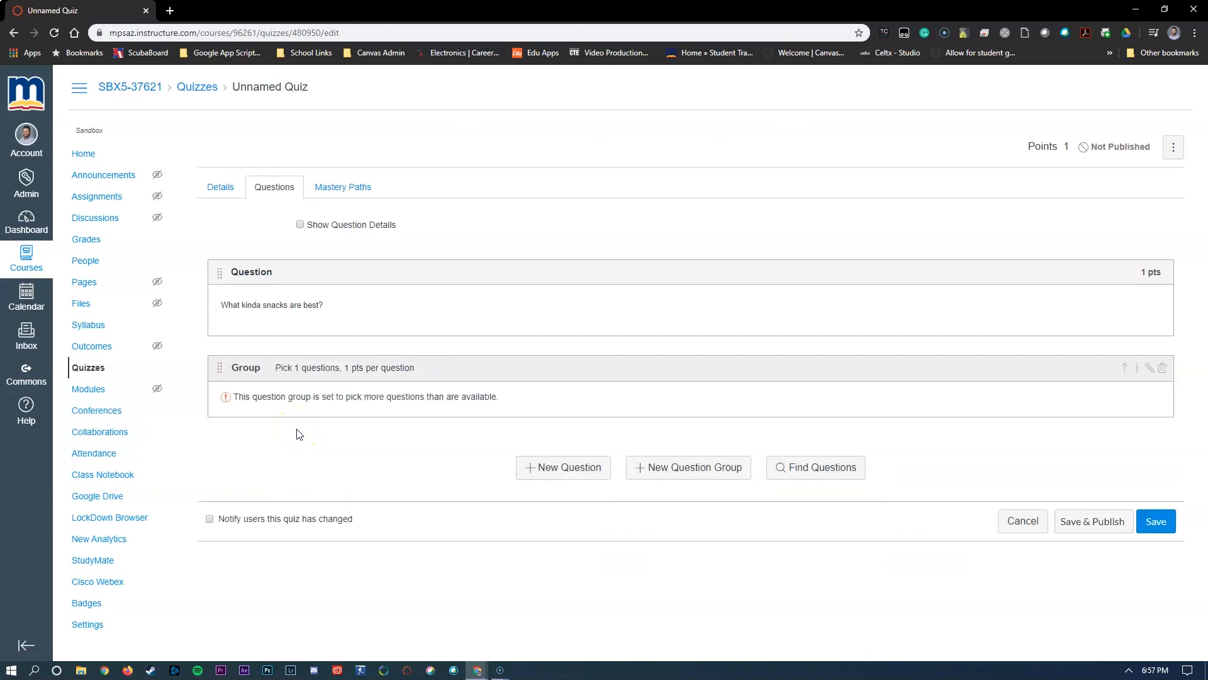
pyautogui.moveTo(219, 271); pyautogui.dragTo(362, 369)
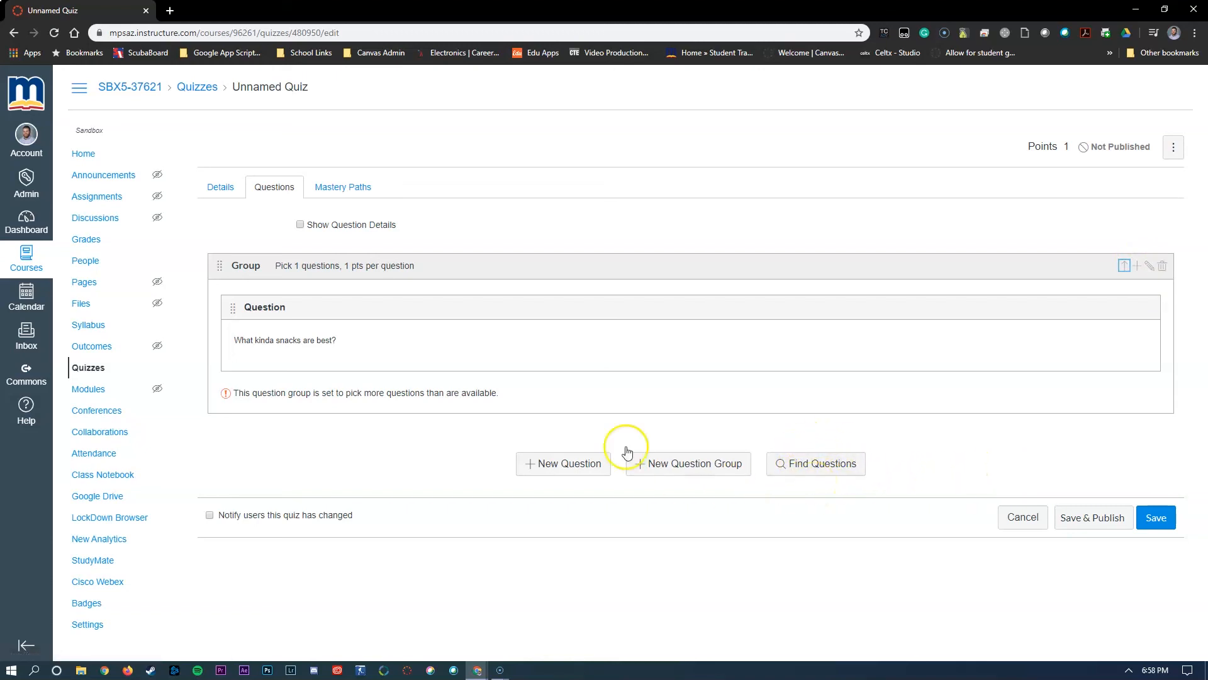
# - Examine the quiz's Mastery Paths scoring ranges and the available choices for saving or publishing the quiz
pyautogui.click(357, 197)
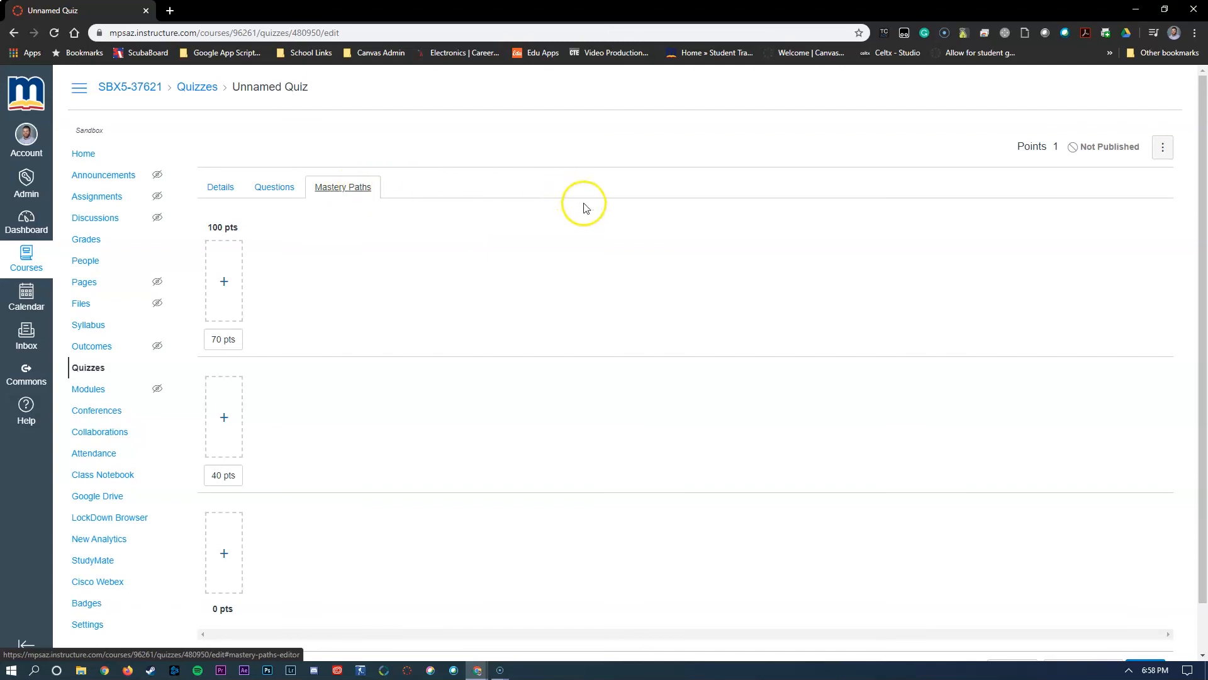
pyautogui.scroll(-1, 620, 220)
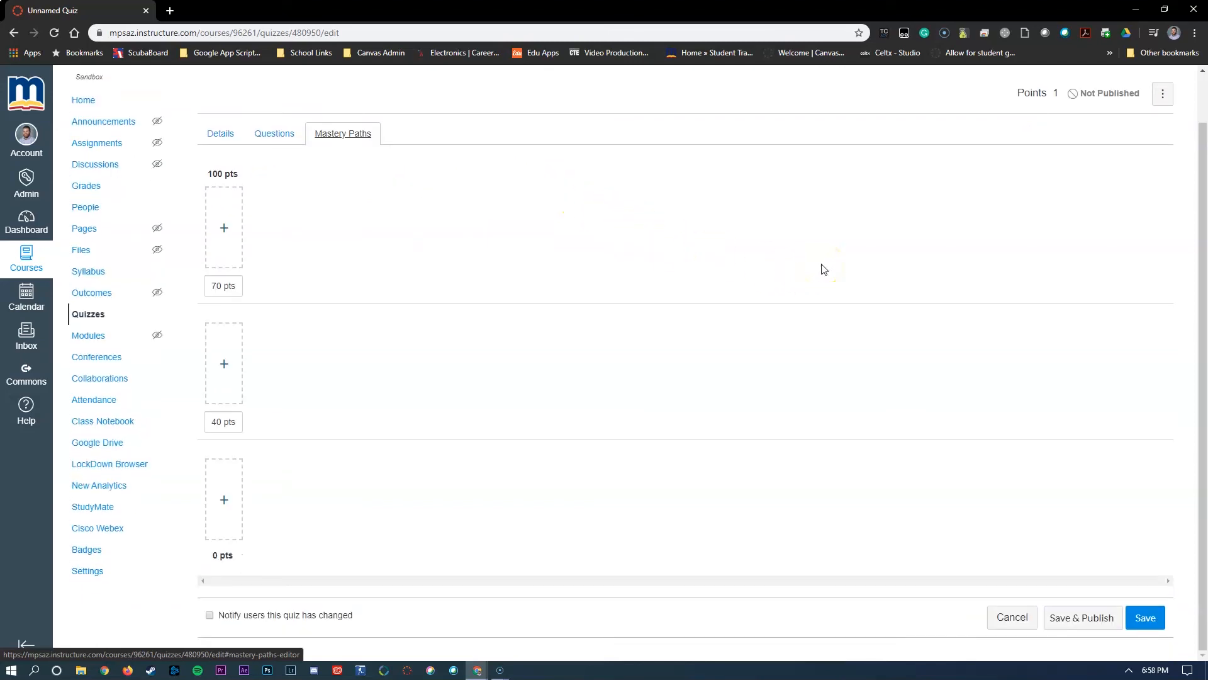
pyautogui.click(1148, 622)
pyautogui.click(1086, 622)
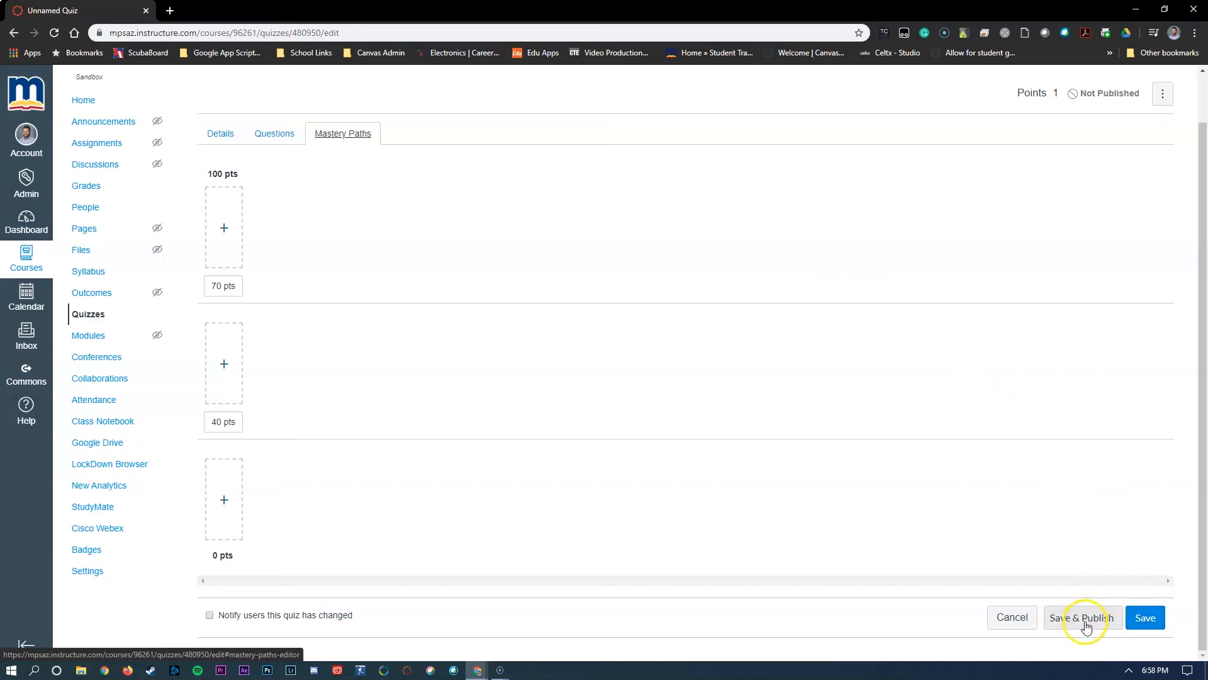
pyautogui.scroll(1, 715, 432)
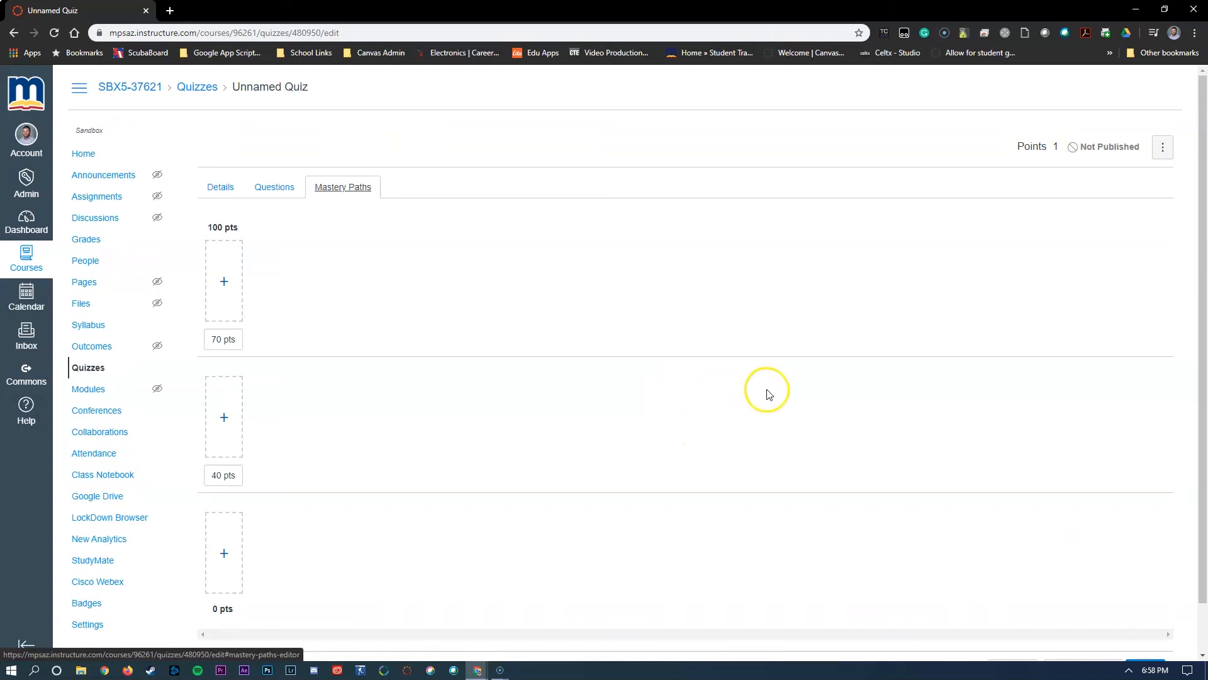
pyautogui.scroll(-1, 913, 403)
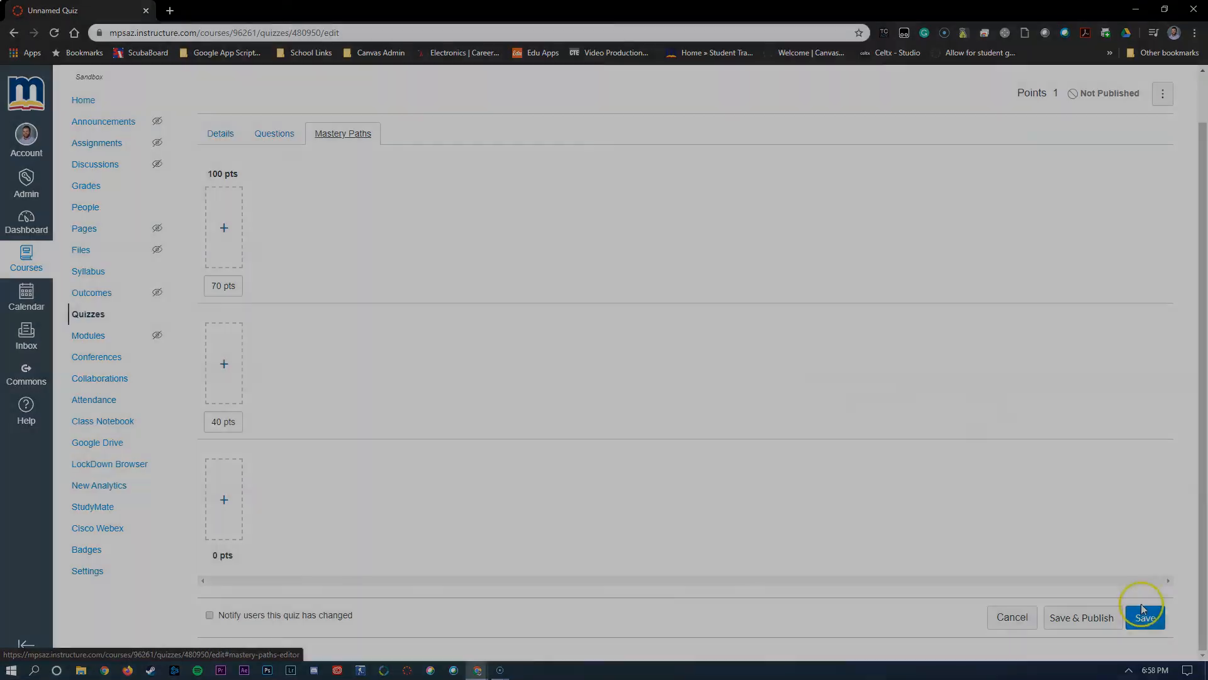